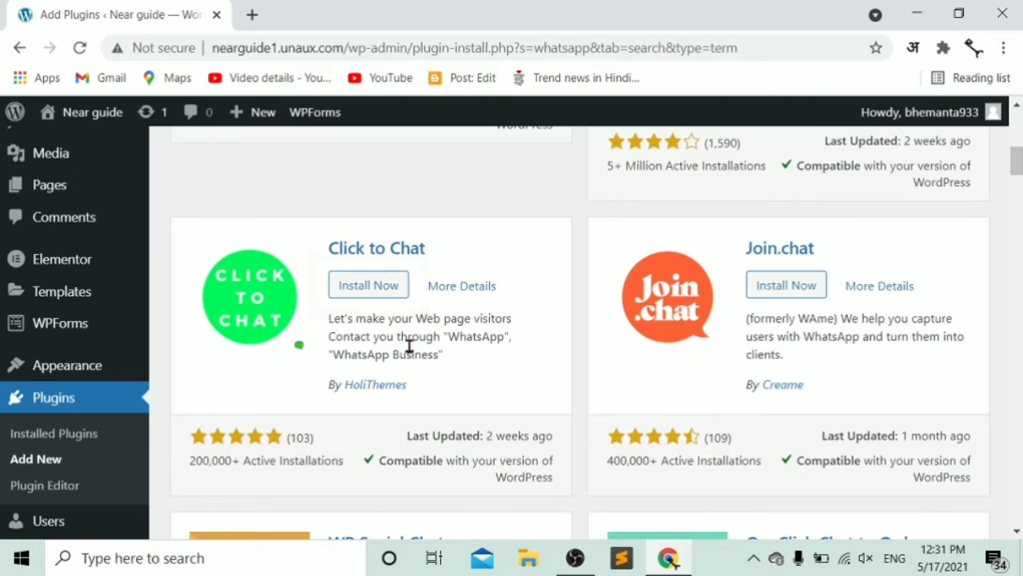
# - Install Click to Chat from the whatsapp search results and activate it
pyautogui.click(376, 296)
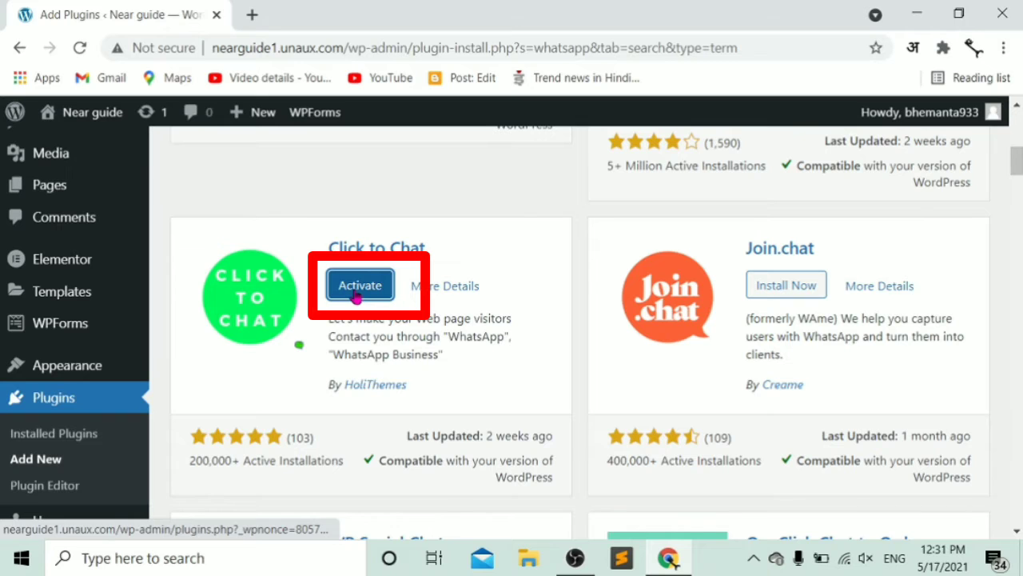
pyautogui.click(356, 294)
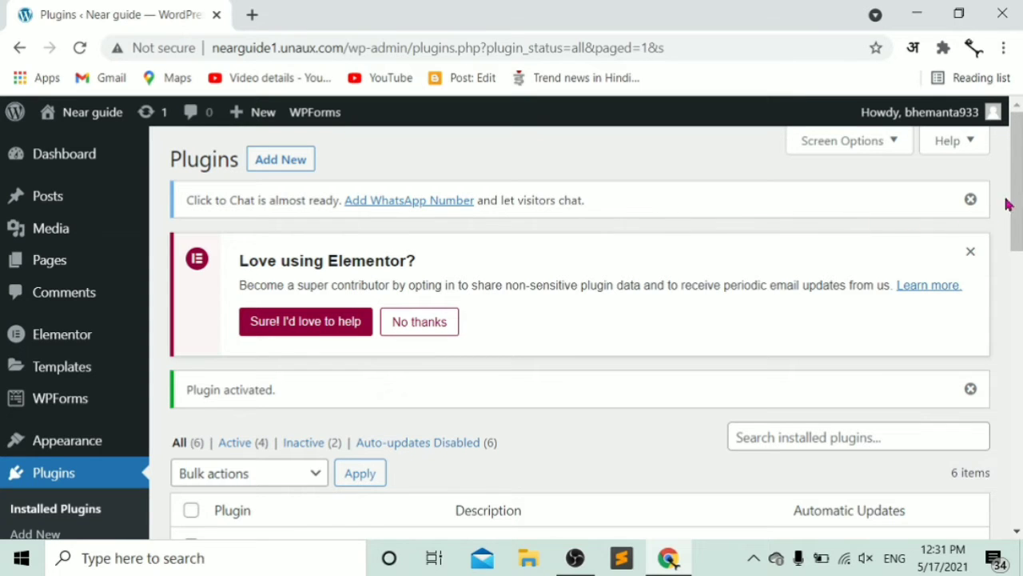
# - Open Settings for Click to Chat from the Installed Plugins list
pyautogui.moveTo(1020, 199); pyautogui.dragTo(1020, 306)
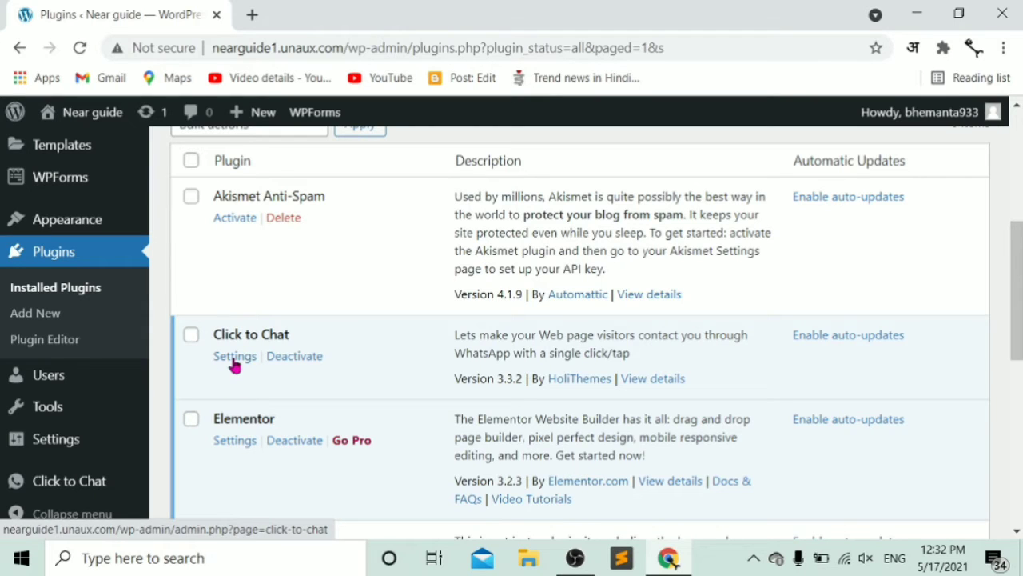
pyautogui.click(234, 356)
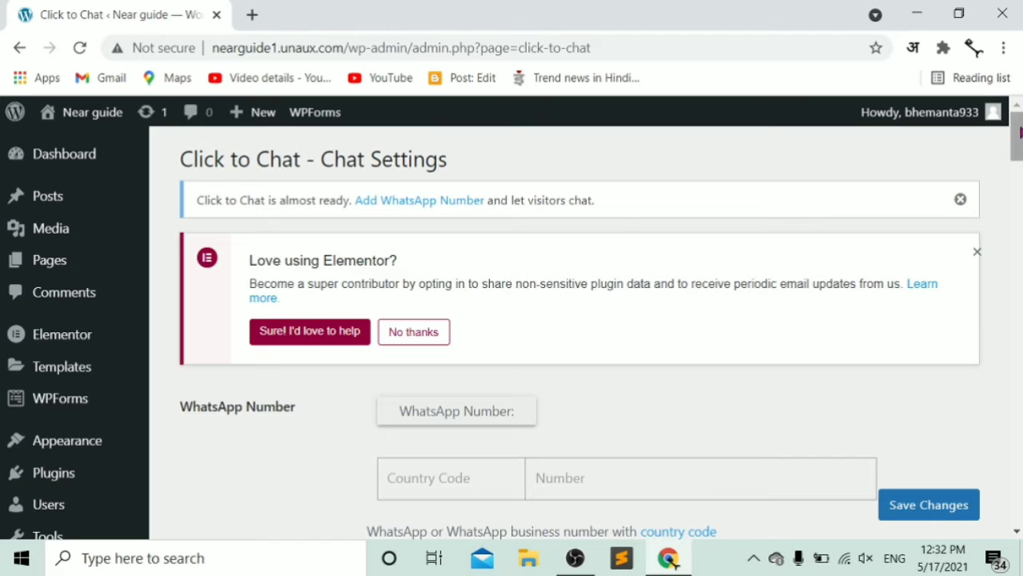
# - Enter country code +91 and the WhatsApp phone number, then save the settings
pyautogui.moveTo(1019, 149); pyautogui.dragTo(1019, 175)
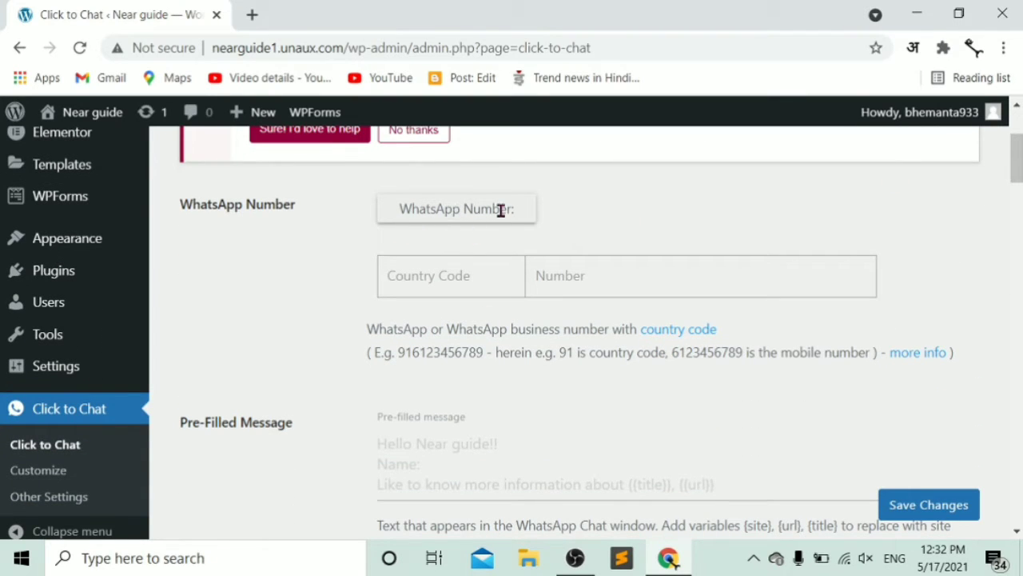
pyautogui.click(465, 279)
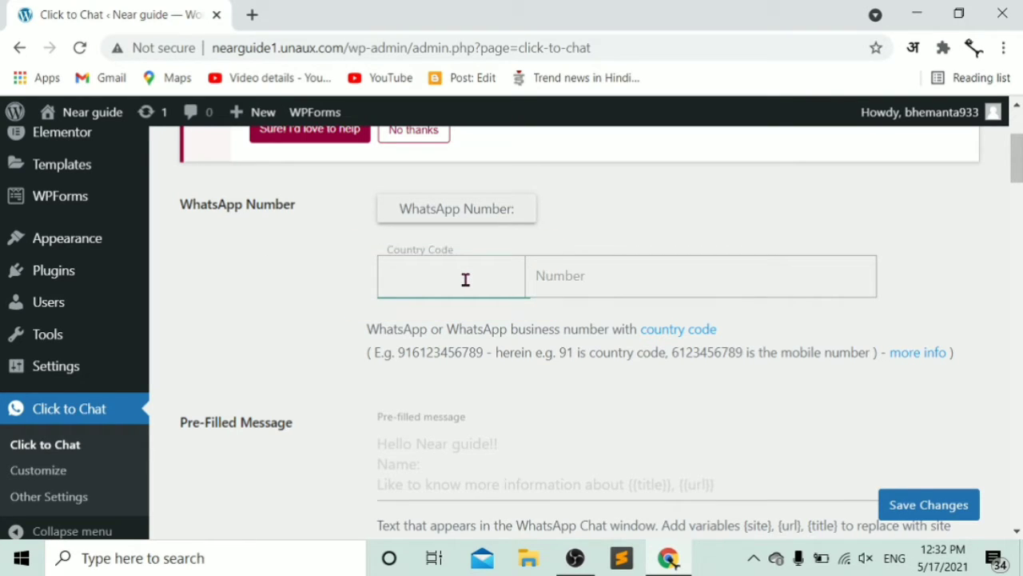
pyautogui.write('+')
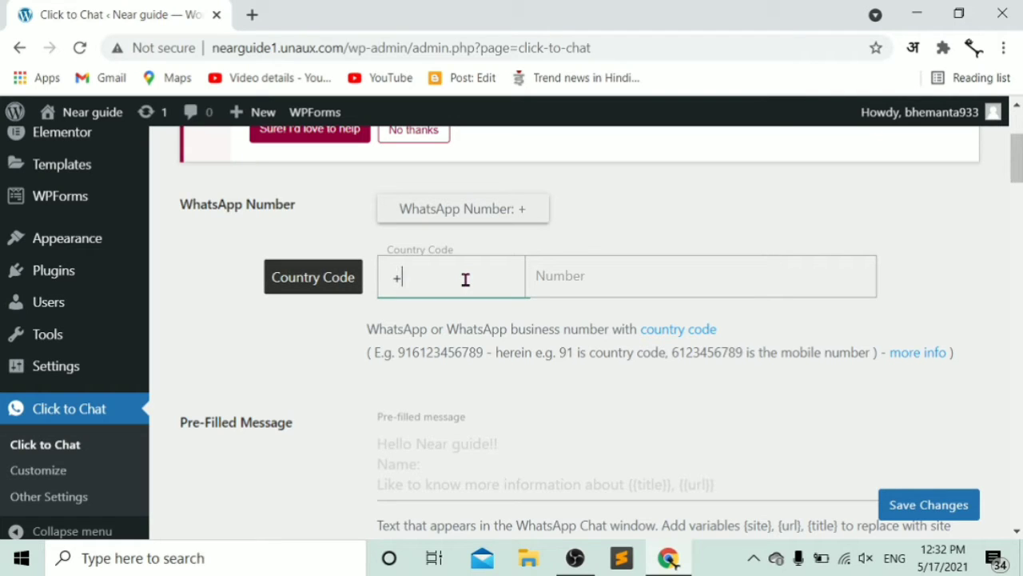
pyautogui.write('91')
pyautogui.click(610, 286)
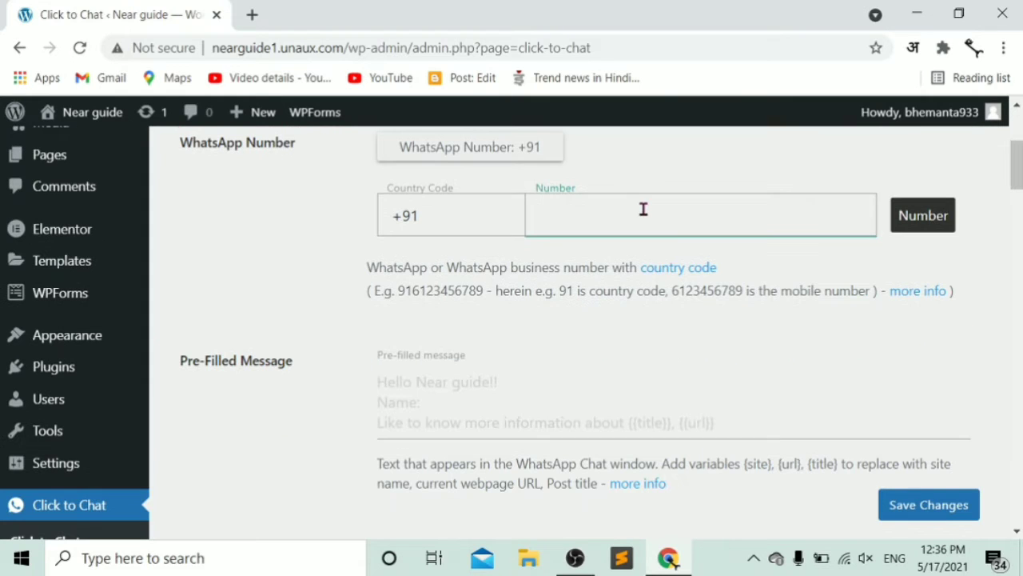
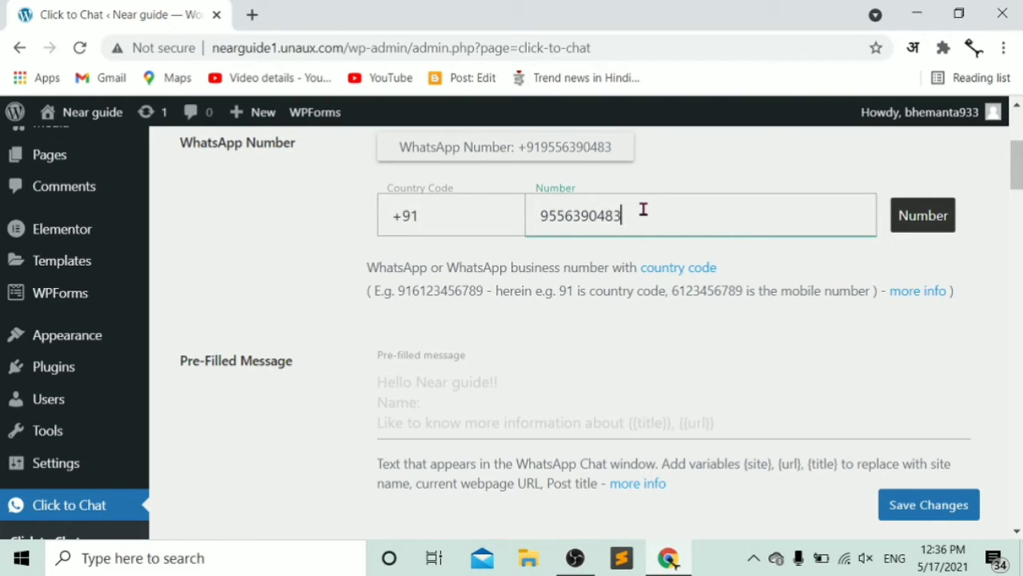
pyautogui.click(916, 518)
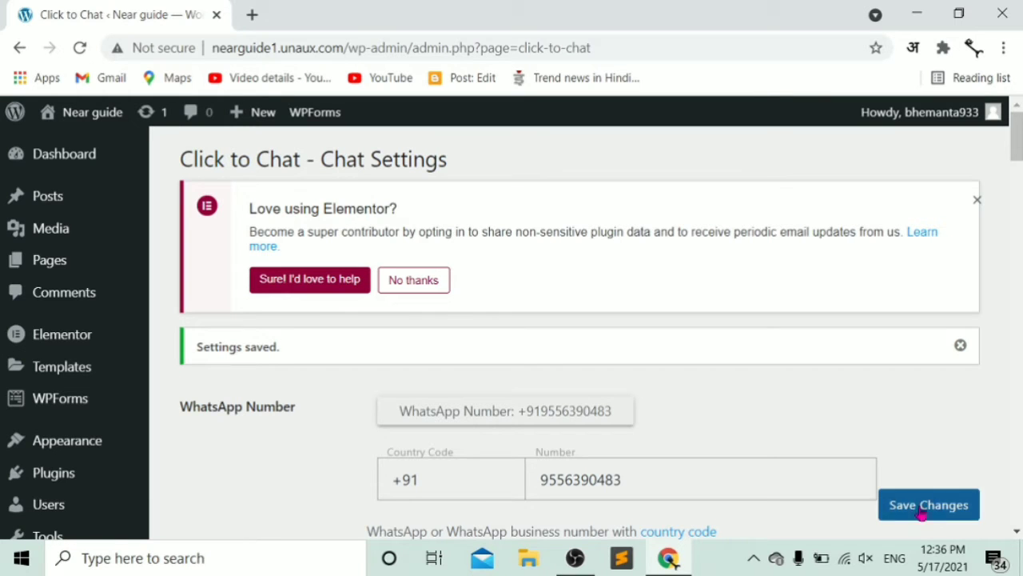
pyautogui.moveTo(1018, 154)
pyautogui.mouseDown()
pyautogui.moveTo(1019, 196)
pyautogui.moveTo(1020, 165)
pyautogui.mouseUp()
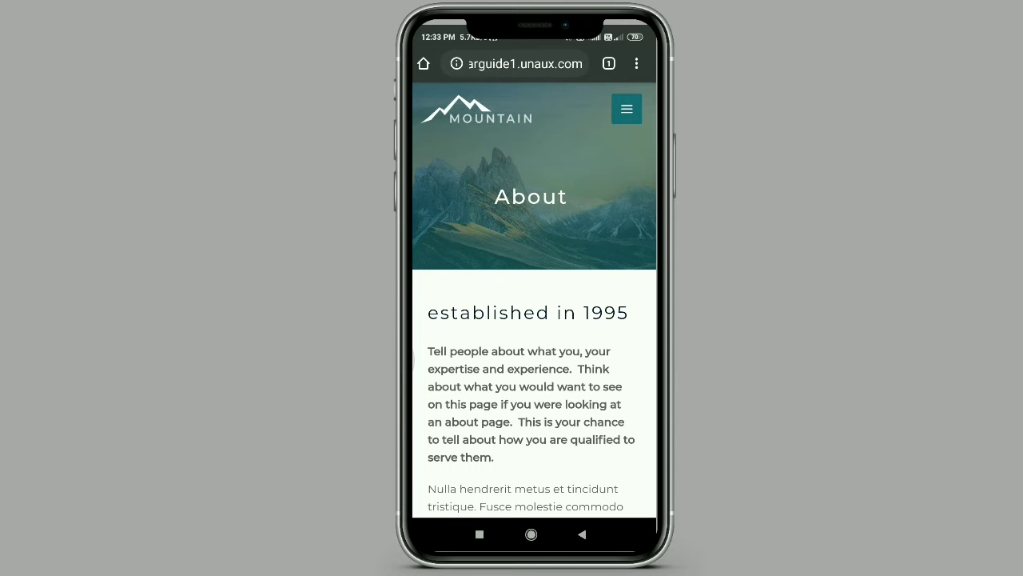
# - Scroll the About page on the phone and pull down to refresh it
pyautogui.scroll(-5, 534, 320)
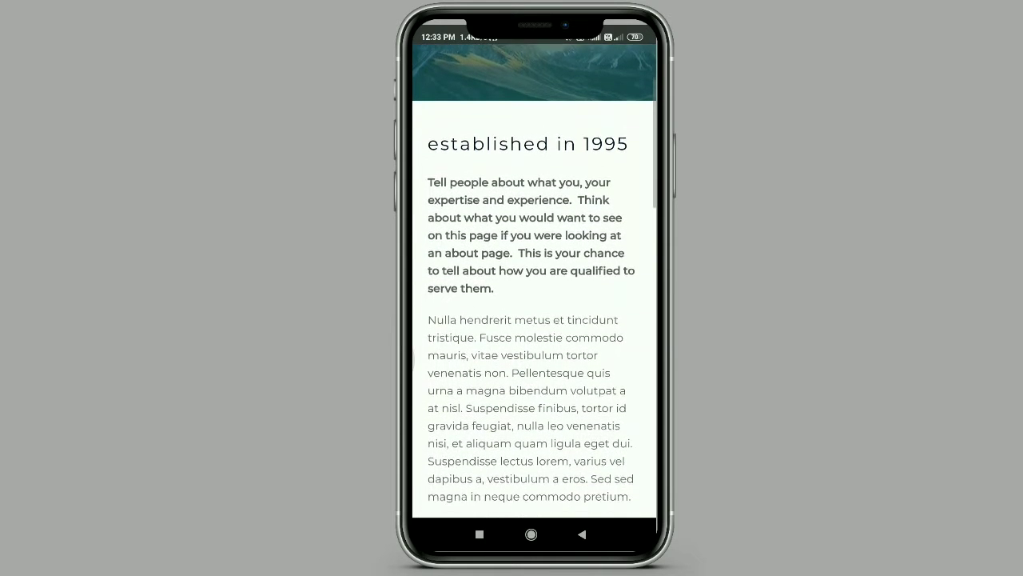
pyautogui.scroll(-3, 534, 319)
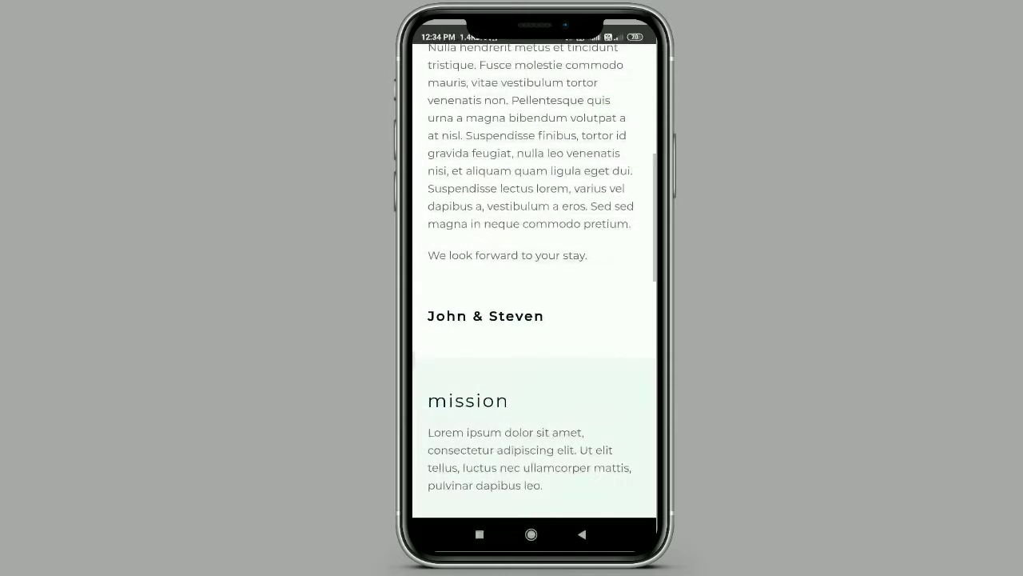
pyautogui.scroll(10, 534, 319)
pyautogui.moveTo(534, 200); pyautogui.dragTo(534, 335)
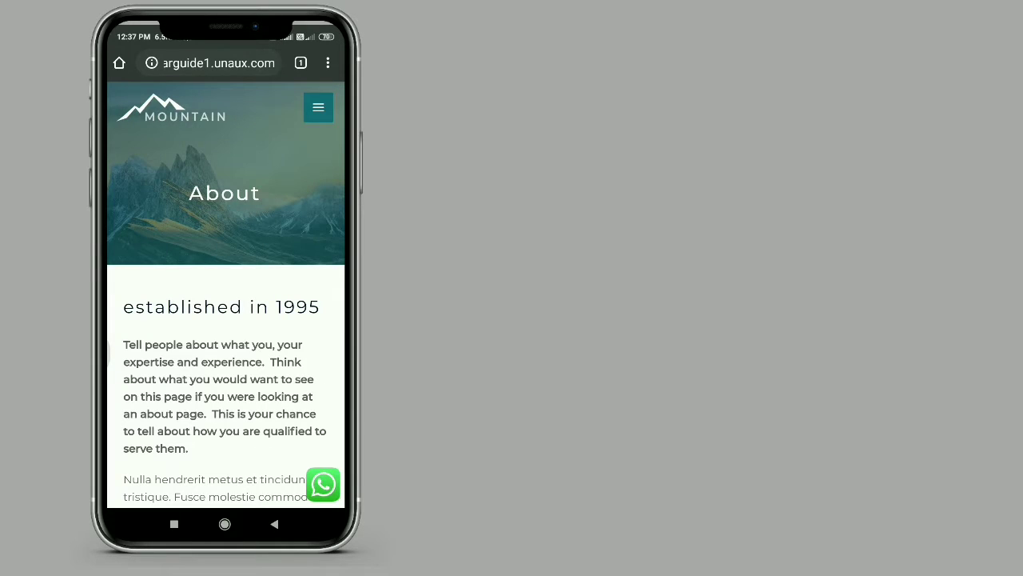
# - Send 'Hi, iwants help' from the site's WhatsApp button and reply 'How can i help you'
pyautogui.click(322, 484)
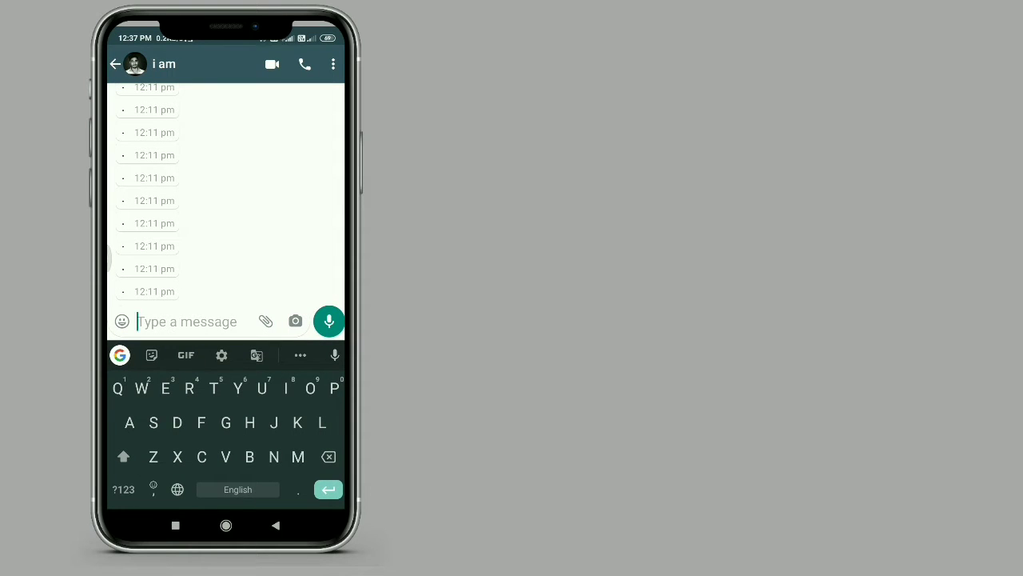
pyautogui.write('Hi,')
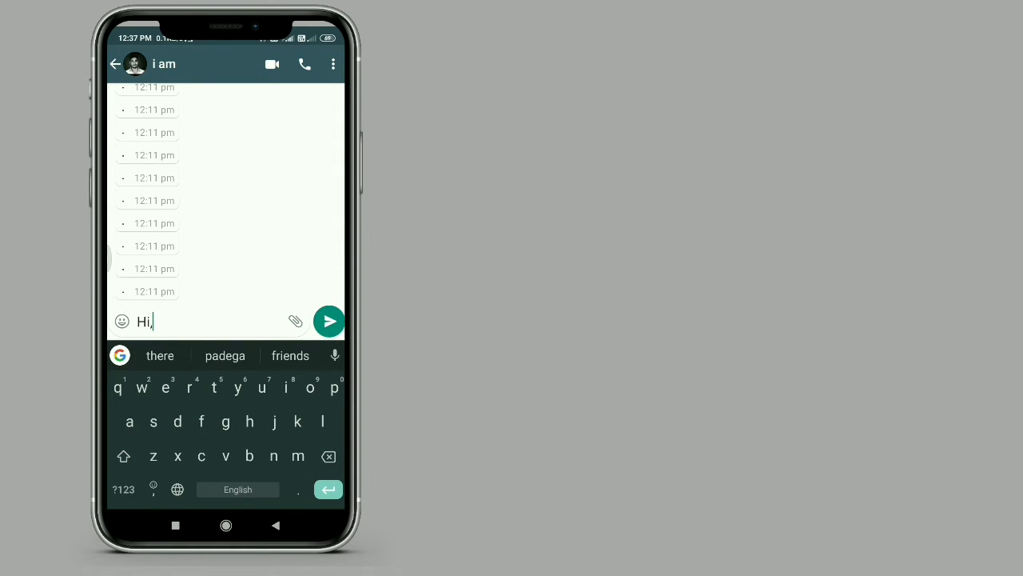
pyautogui.write(' iwants help')
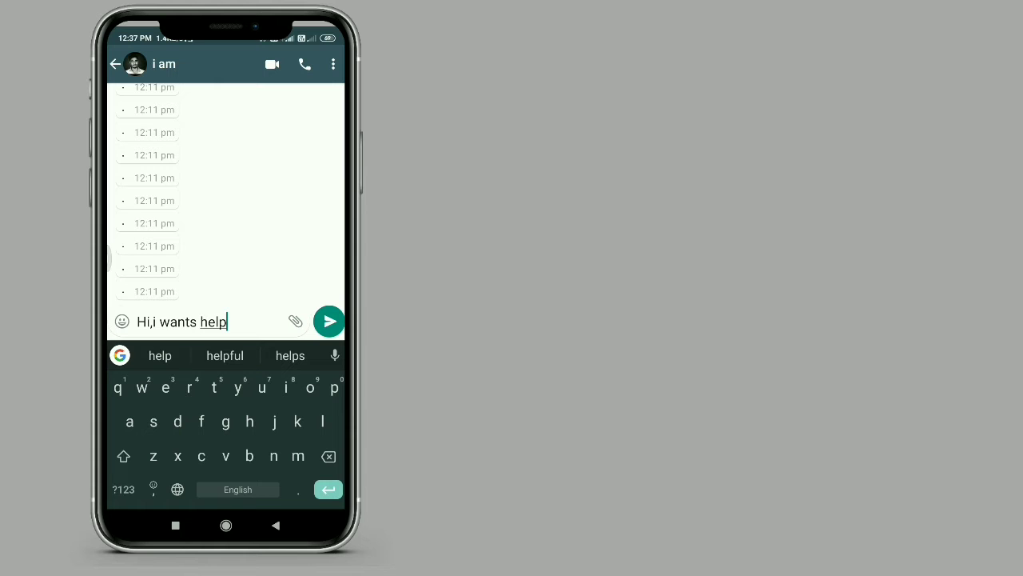
pyautogui.click(329, 321)
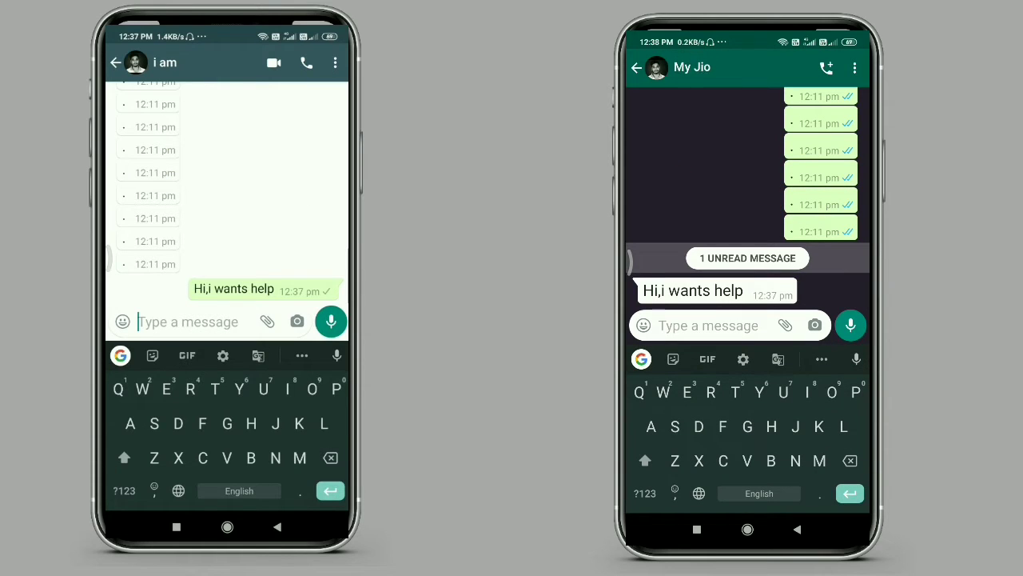
pyautogui.write('How can i he')
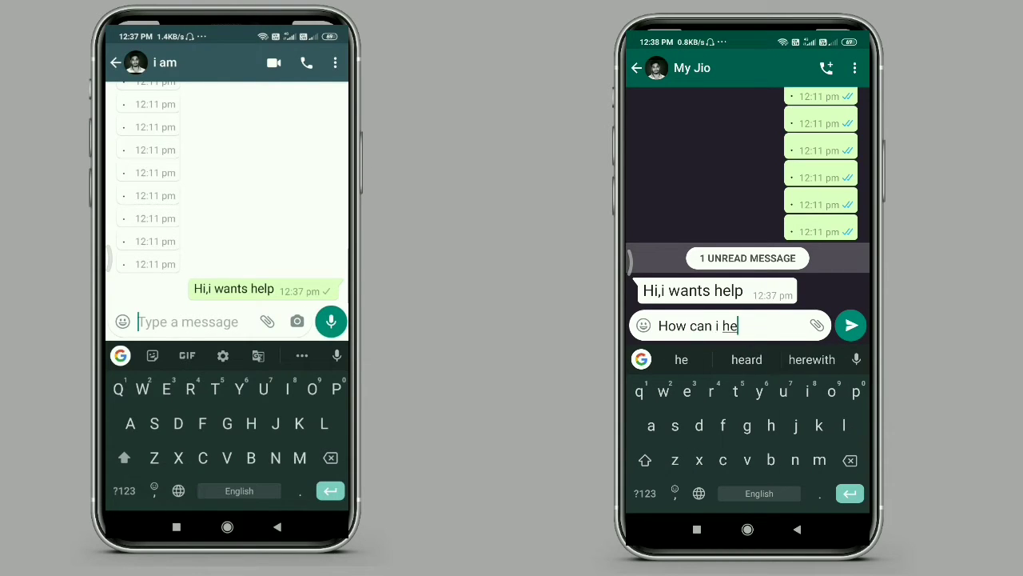
pyautogui.write('lp you')
pyautogui.click(852, 324)
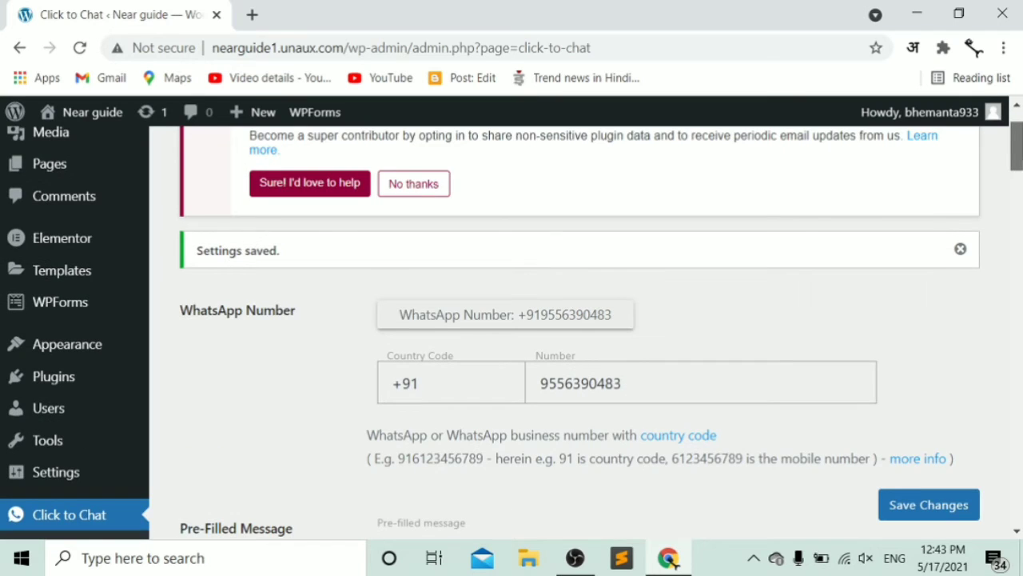
# - Replace the Call to Action text with 'hi ,how can i help you' and save
pyautogui.scroll(-2, 579, 336)
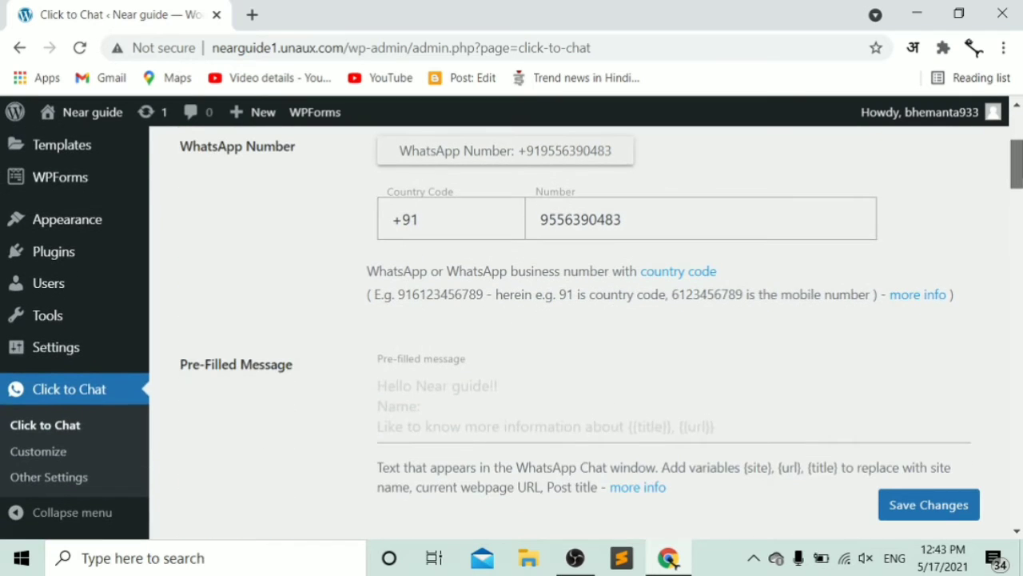
pyautogui.scroll(-3, 580, 336)
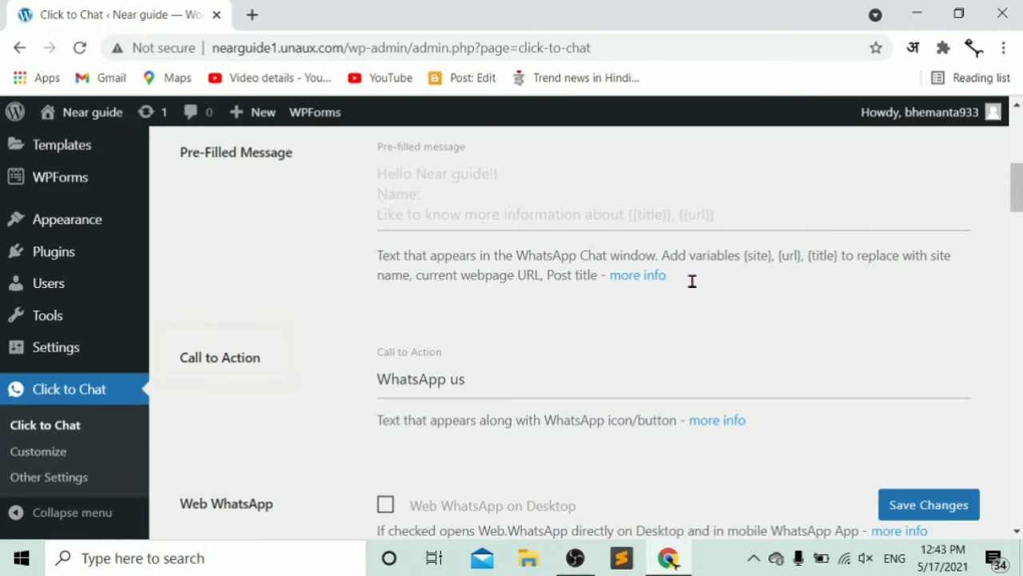
pyautogui.click(474, 382)
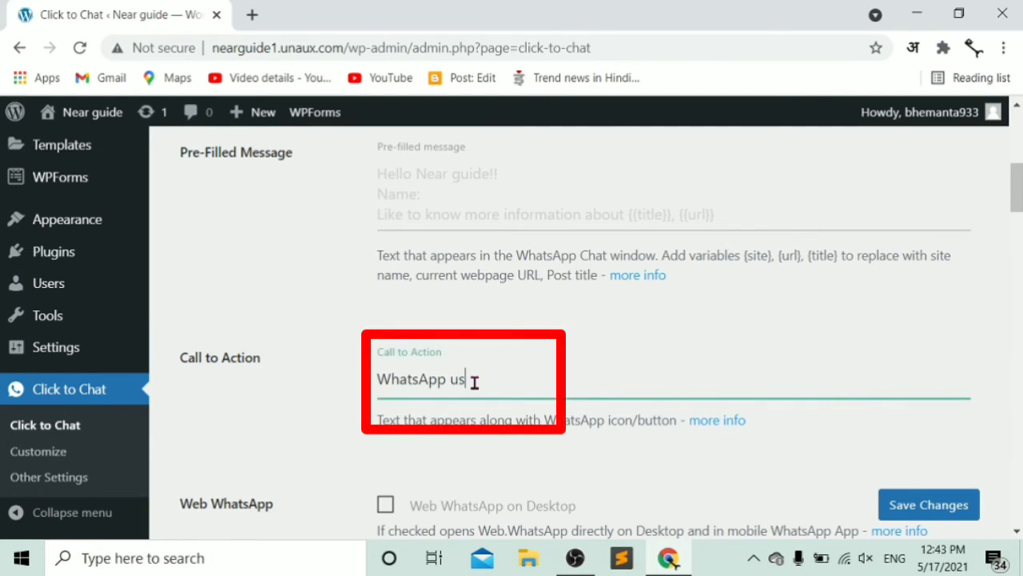
pyautogui.press('BackSpace')
pyautogui.press('BackSpace')
pyautogui.press('BackSpace')
pyautogui.press('BackSpace')
pyautogui.press('BackSpace')
pyautogui.press('BackSpace')
pyautogui.press('BackSpace')
pyautogui.press('BackSpace')
pyautogui.press('BackSpace')
pyautogui.press('BackSpace')
pyautogui.press('BackSpace')
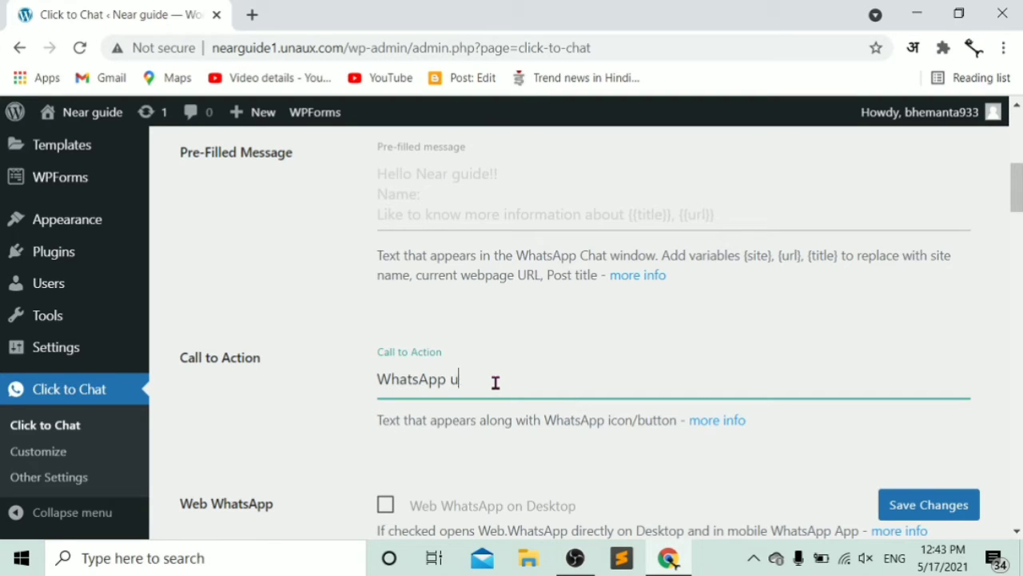
pyautogui.write('hi,h')
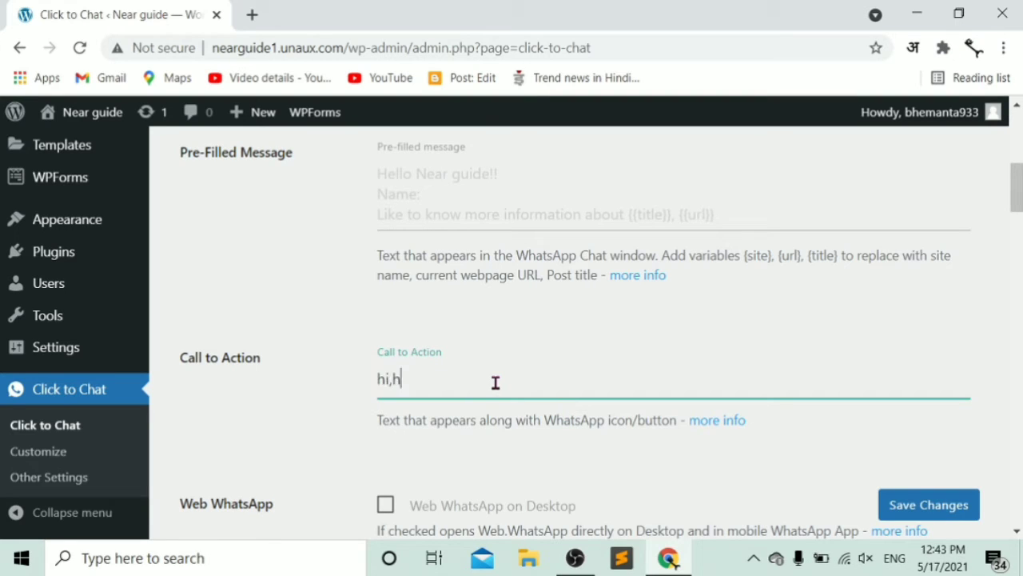
pyautogui.write('ow can i help oyu')
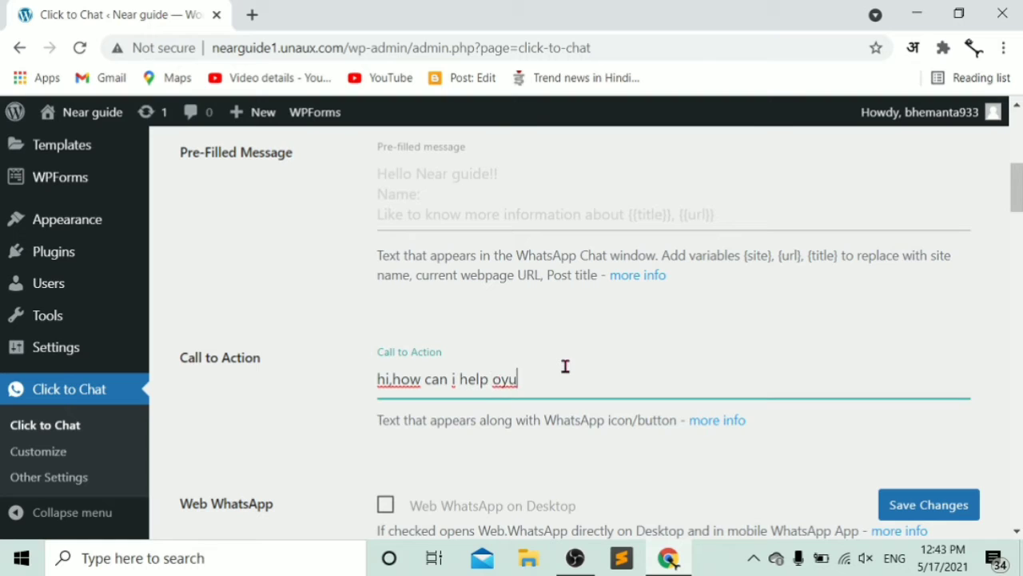
pyautogui.press('BackSpace')
pyautogui.press('BackSpace')
pyautogui.press('BackSpace')
pyautogui.write('you')
pyautogui.click(392, 379)
pyautogui.press('BackSpace')
pyautogui.write(',')
pyautogui.click(565, 380)
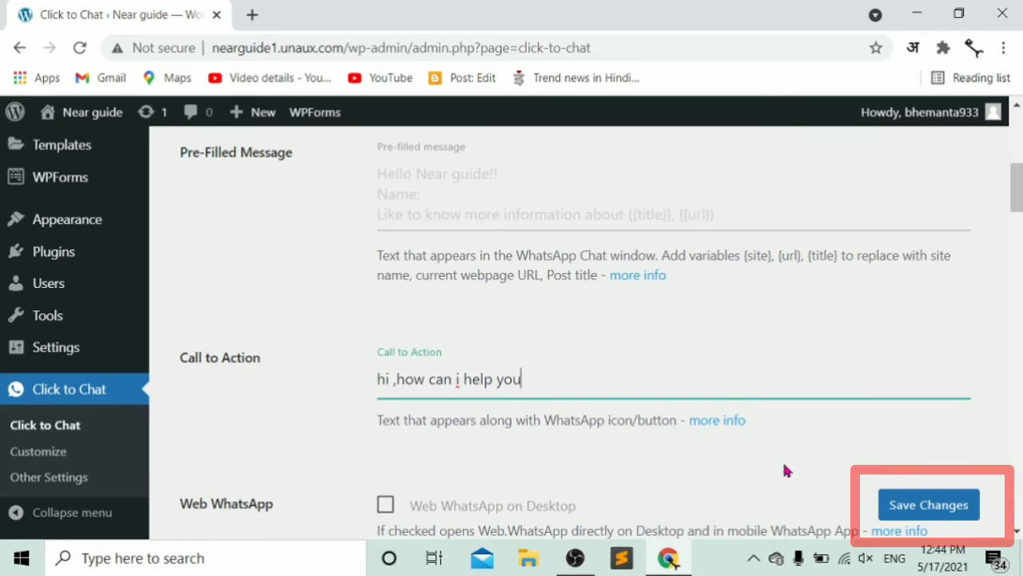
pyautogui.click(924, 510)
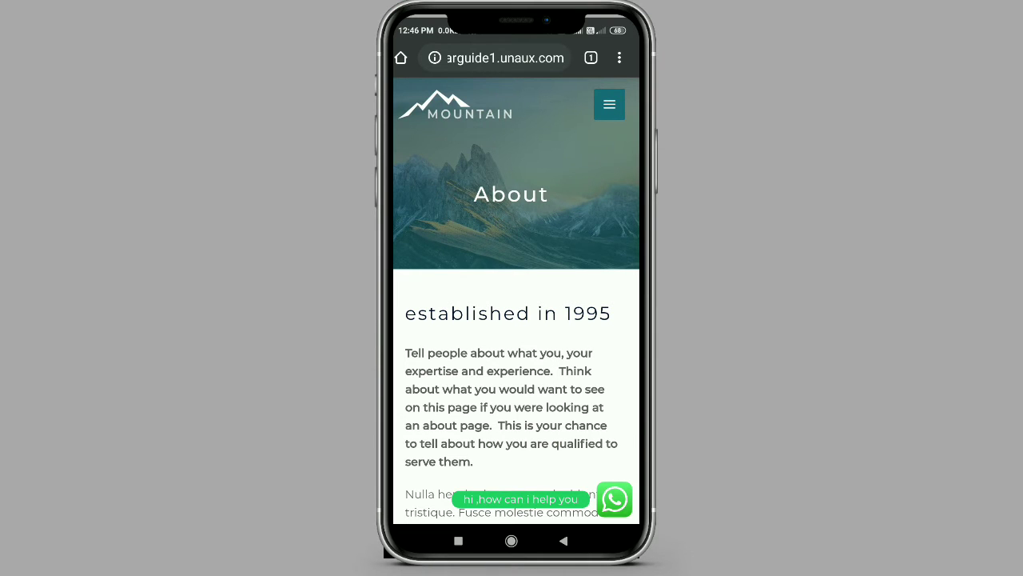
# - Tap the green WhatsApp widget at the site's bottom-right on the phone
pyautogui.click(614, 498)
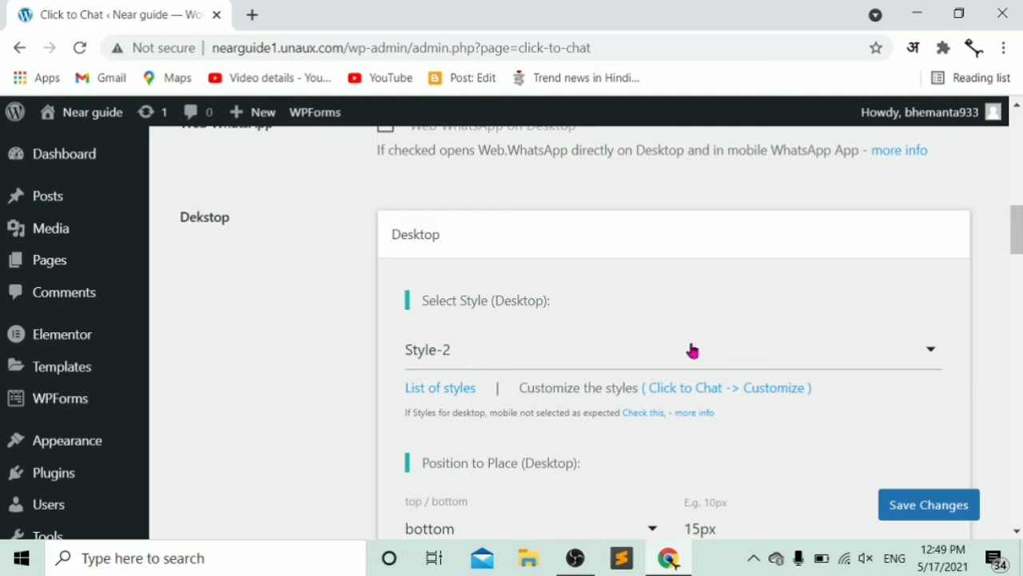
# - Enable 'Web WhatsApp on Desktop' in Click to Chat and save
pyautogui.moveTo(1016, 232); pyautogui.dragTo(1016, 205)
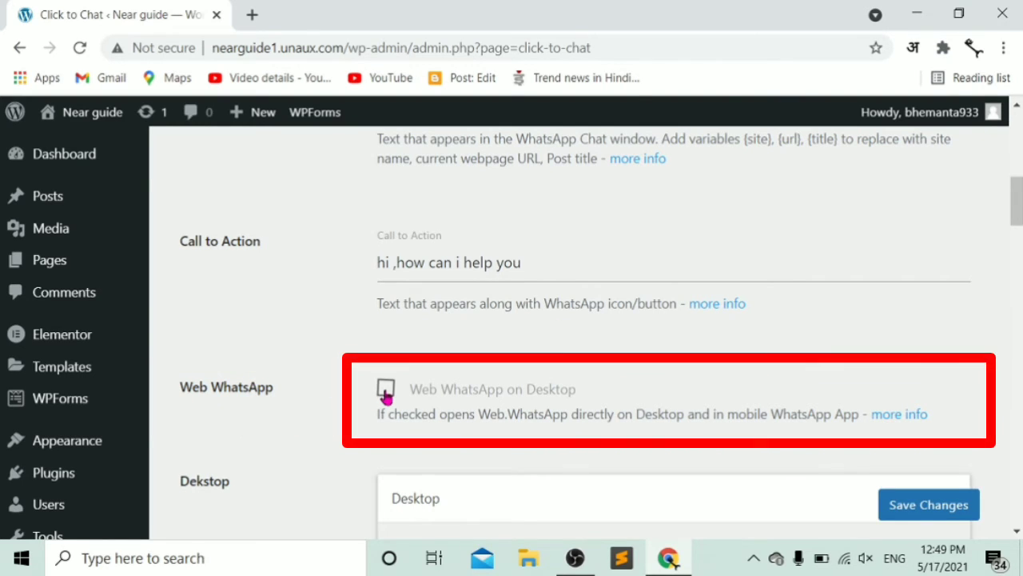
pyautogui.click(386, 392)
pyautogui.click(926, 516)
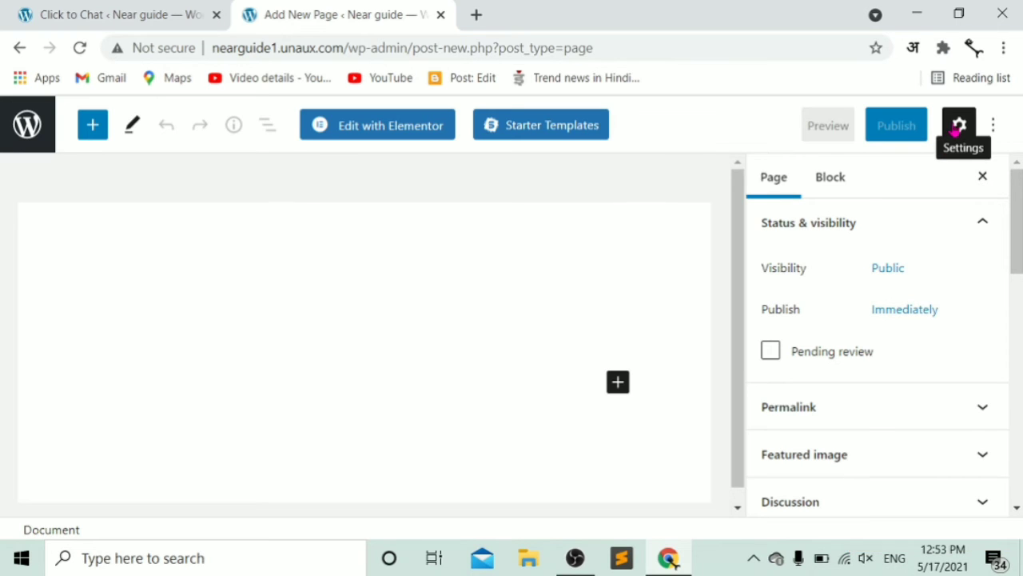
# - Open the Near guide front page and click its bottom-right WhatsApp button
pyautogui.click(16, 131)
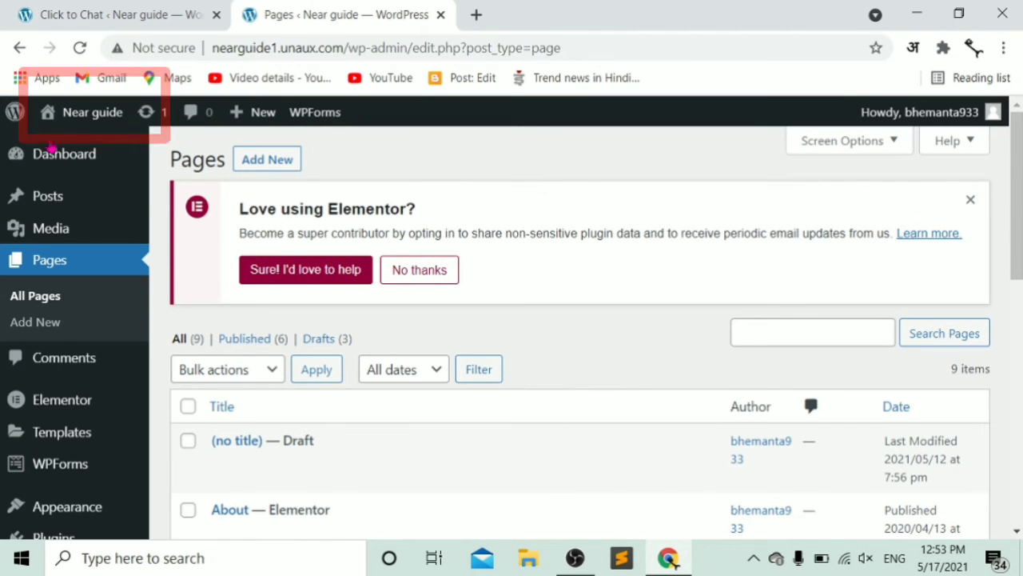
pyautogui.click(67, 116)
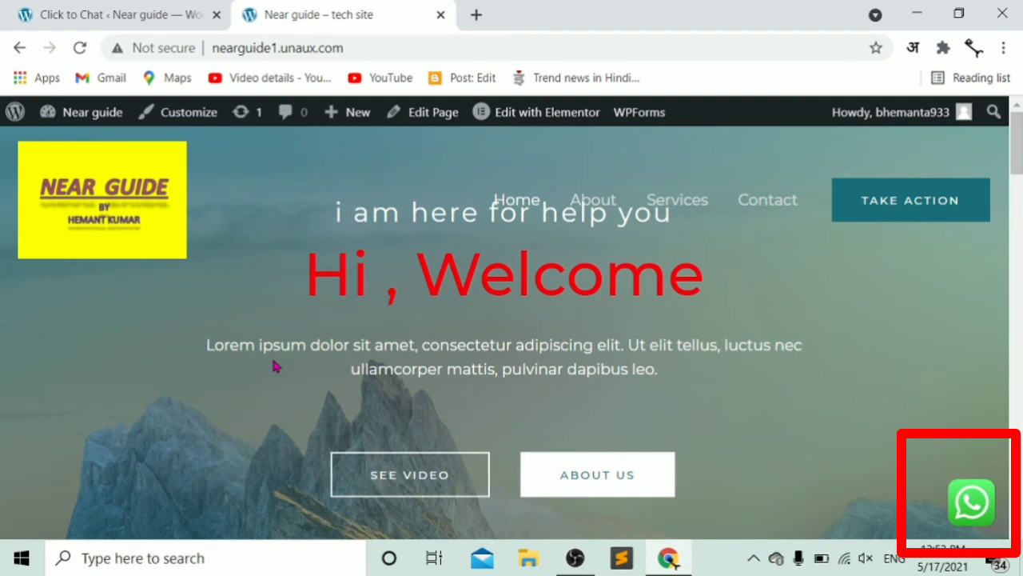
pyautogui.moveTo(965, 519)
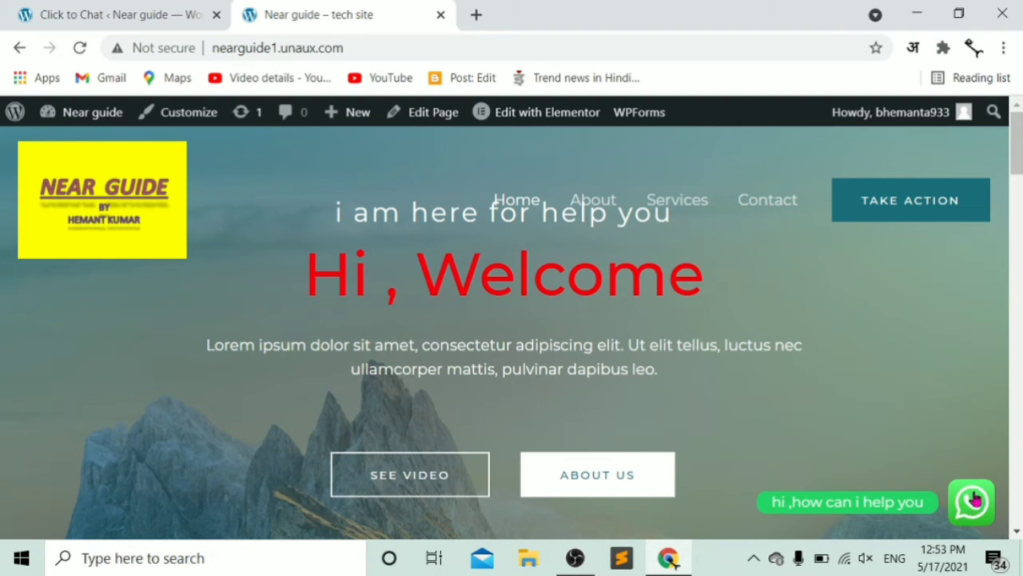
pyautogui.click(975, 502)
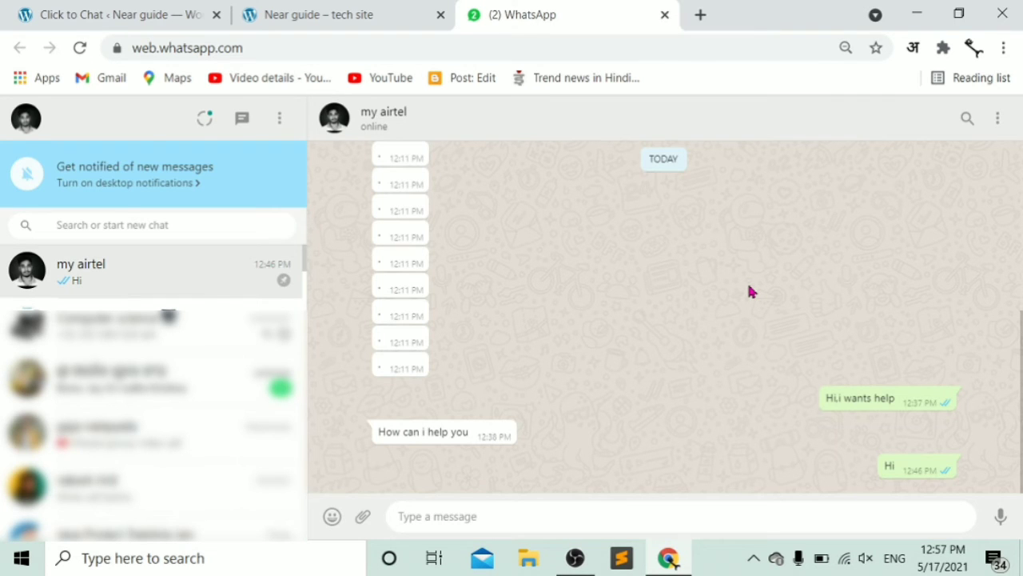
# - Send the message 'hii' in the WhatsApp Web chat
pyautogui.write('hi')
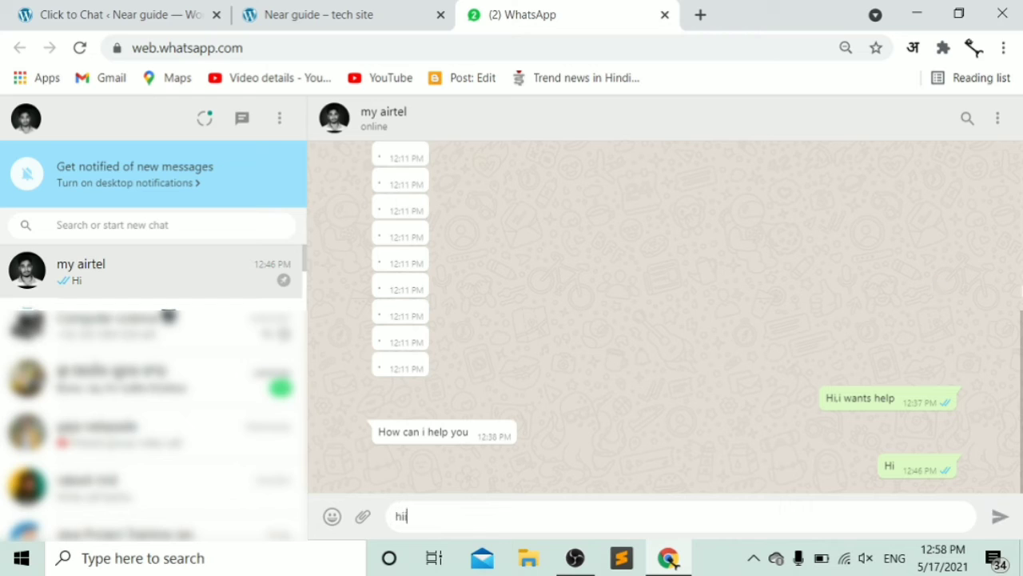
pyautogui.press('Return')
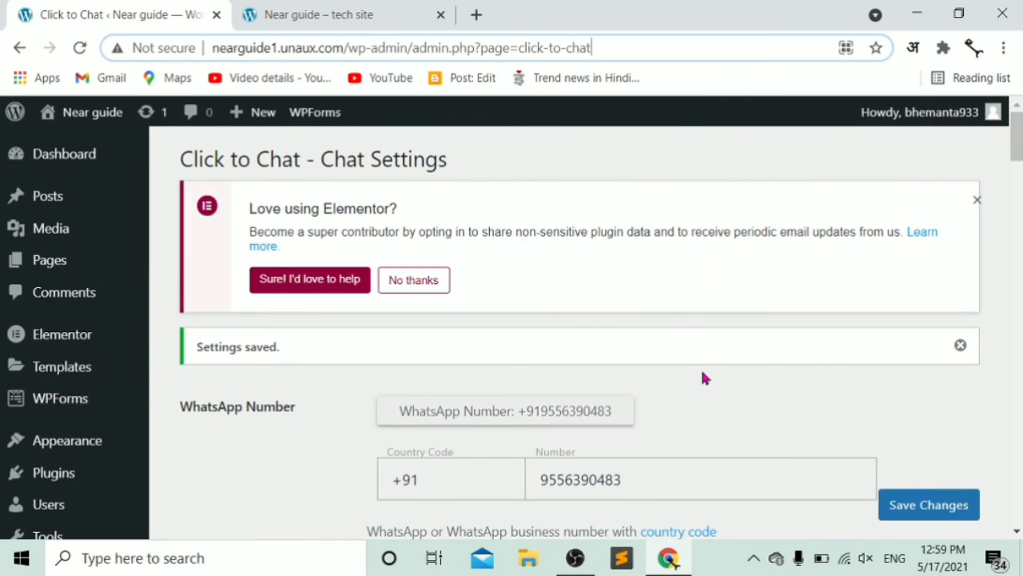
# - Reload the site front page to check the chat button's current placement
pyautogui.click(320, 15)
pyautogui.click(80, 48)
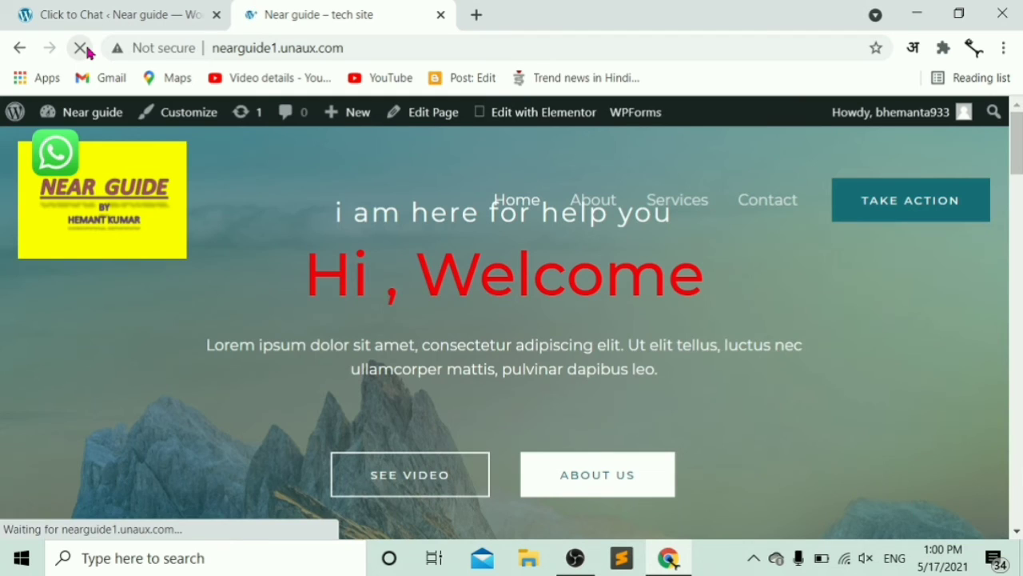
pyautogui.moveTo(56, 156)
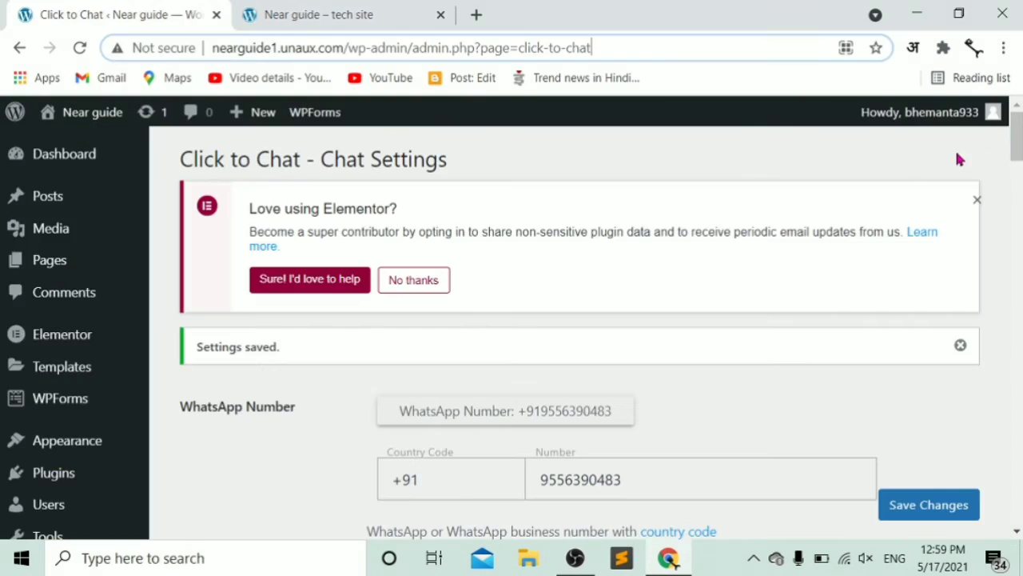
# - Set the desktop Position to Place to top and left
pyautogui.moveTo(1013, 134); pyautogui.dragTo(1012, 242)
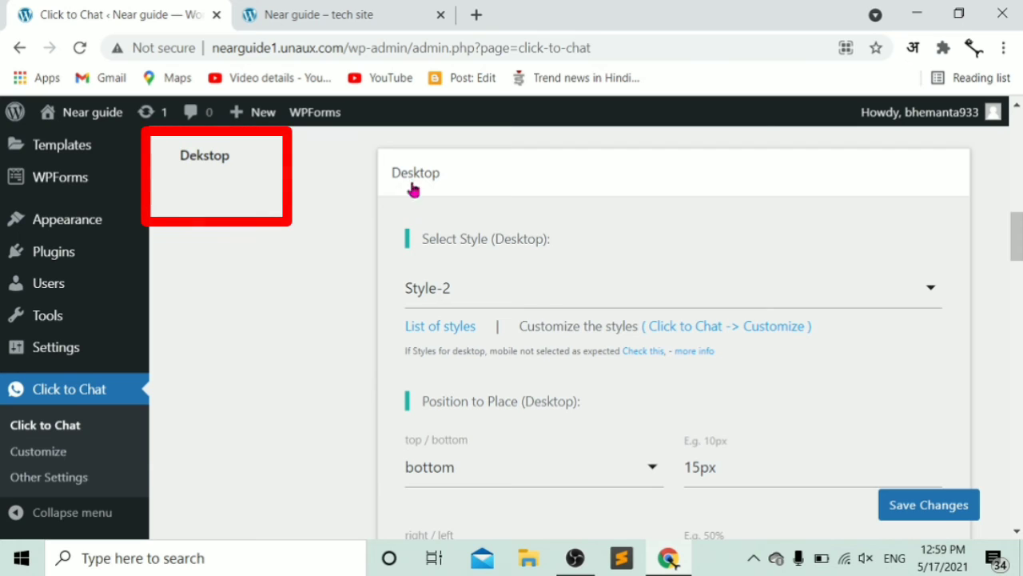
pyautogui.moveTo(1013, 237); pyautogui.dragTo(1016, 273)
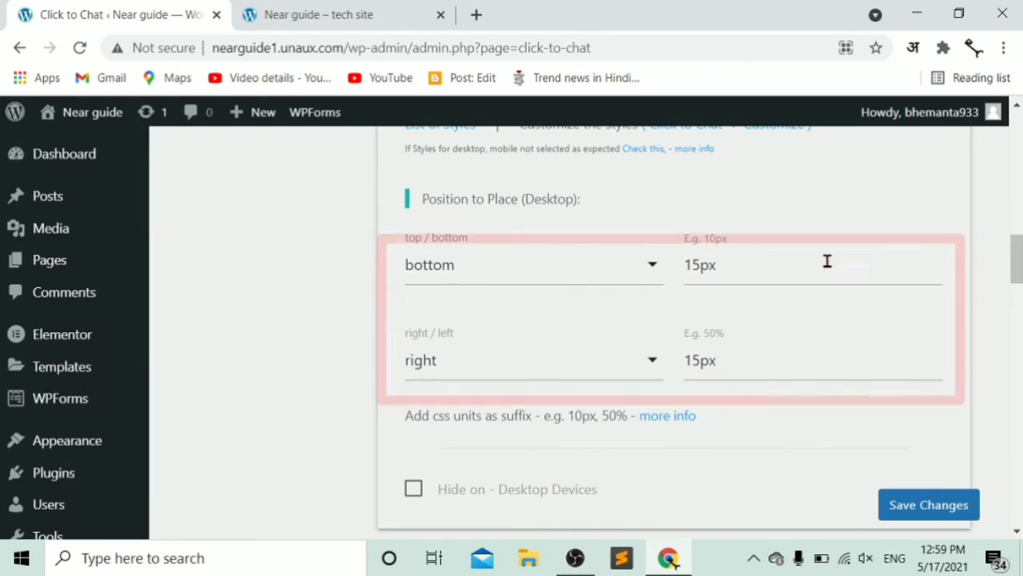
pyautogui.click(470, 269)
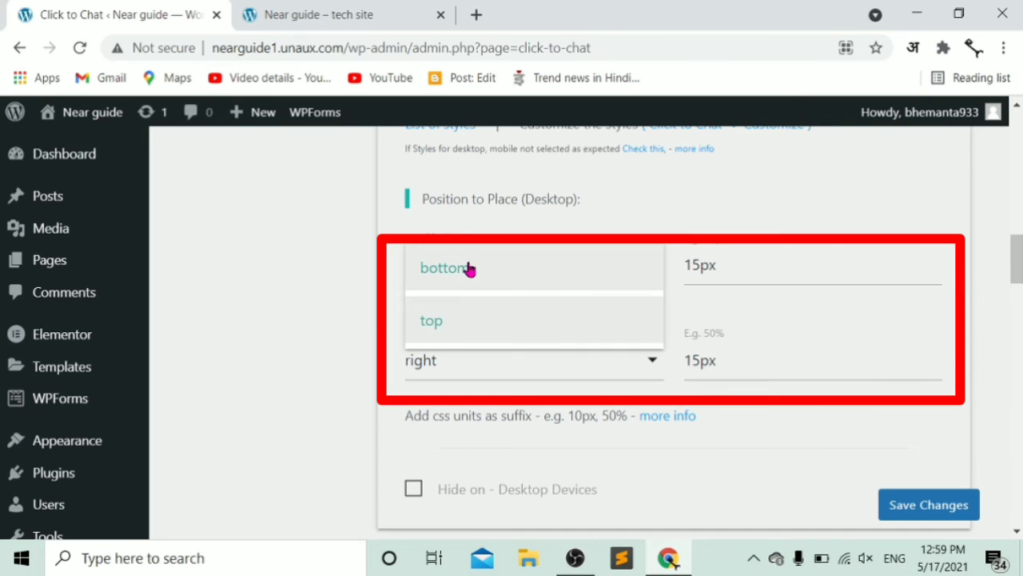
pyautogui.click(453, 316)
pyautogui.click(473, 372)
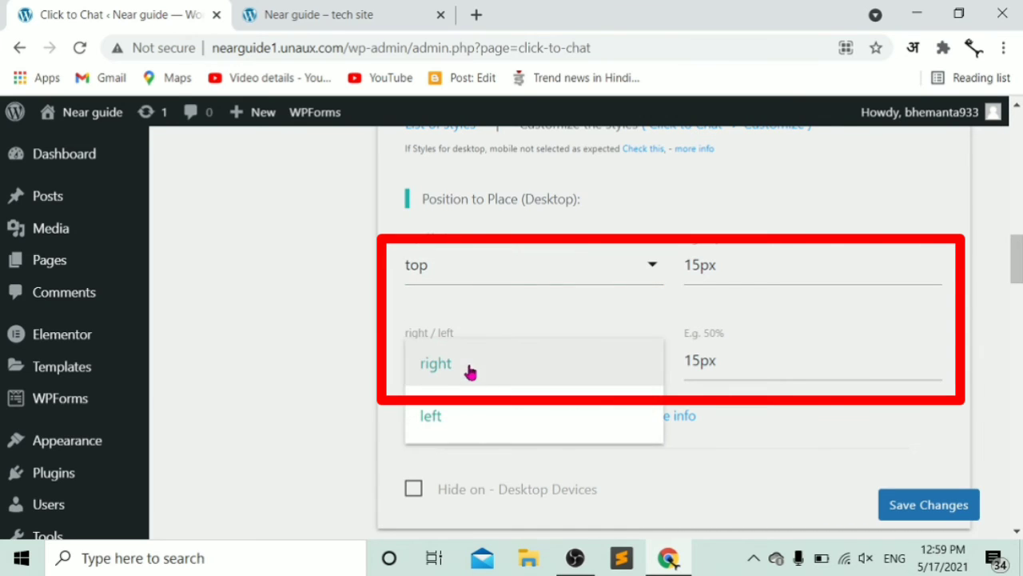
pyautogui.click(434, 418)
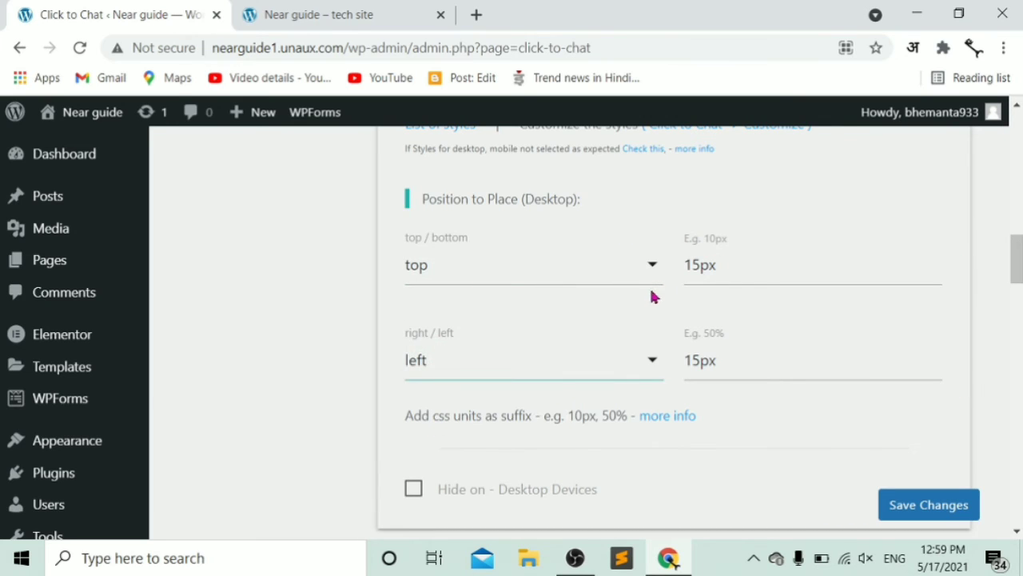
# - Set the top and left offsets to 35px and save the settings
pyautogui.click(692, 264)
pyautogui.press('BackSpace')
pyautogui.write('3')
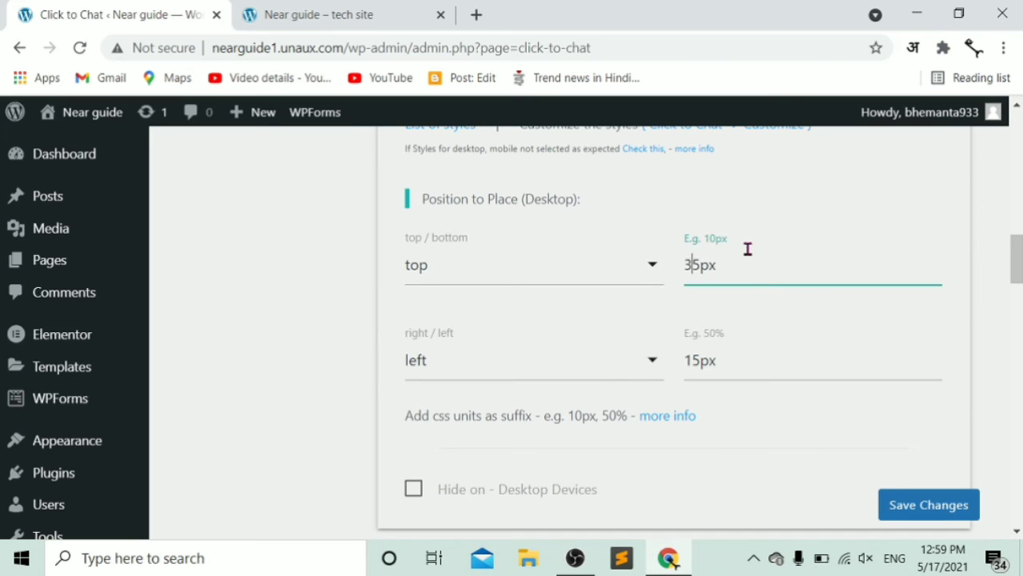
pyautogui.click(692, 360)
pyautogui.press('BackSpace')
pyautogui.write('3')
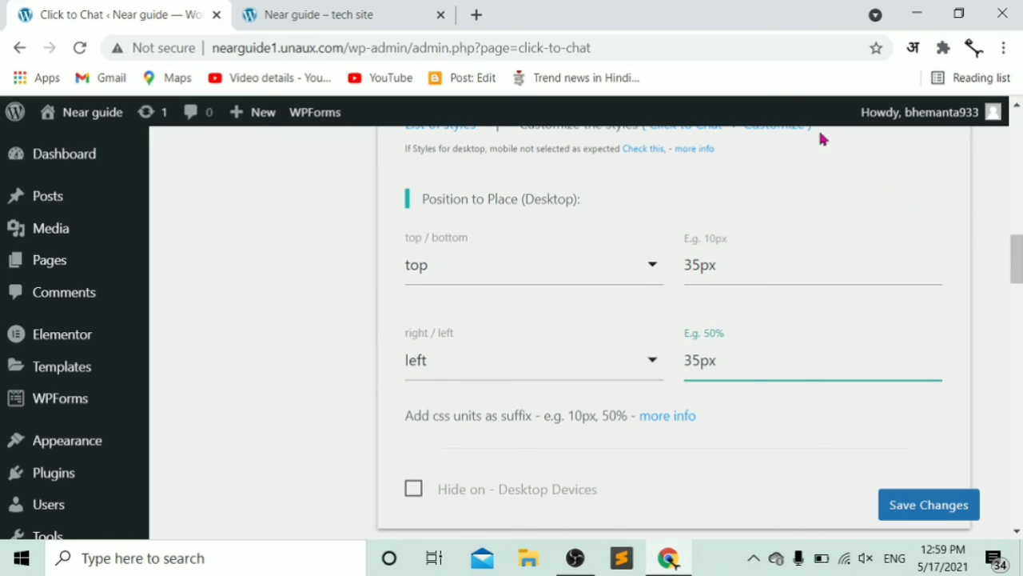
pyautogui.click(929, 505)
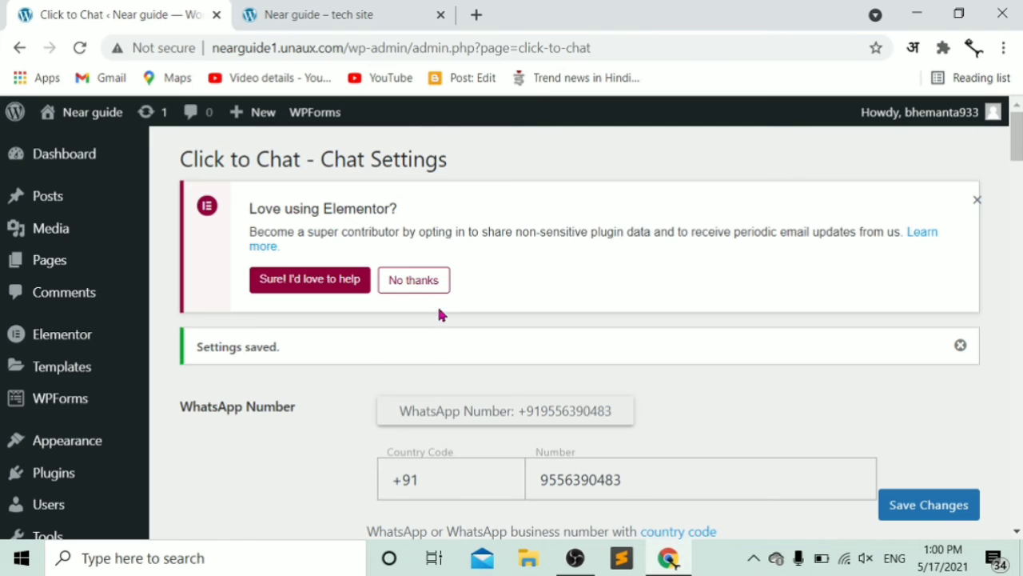
pyautogui.click(337, 15)
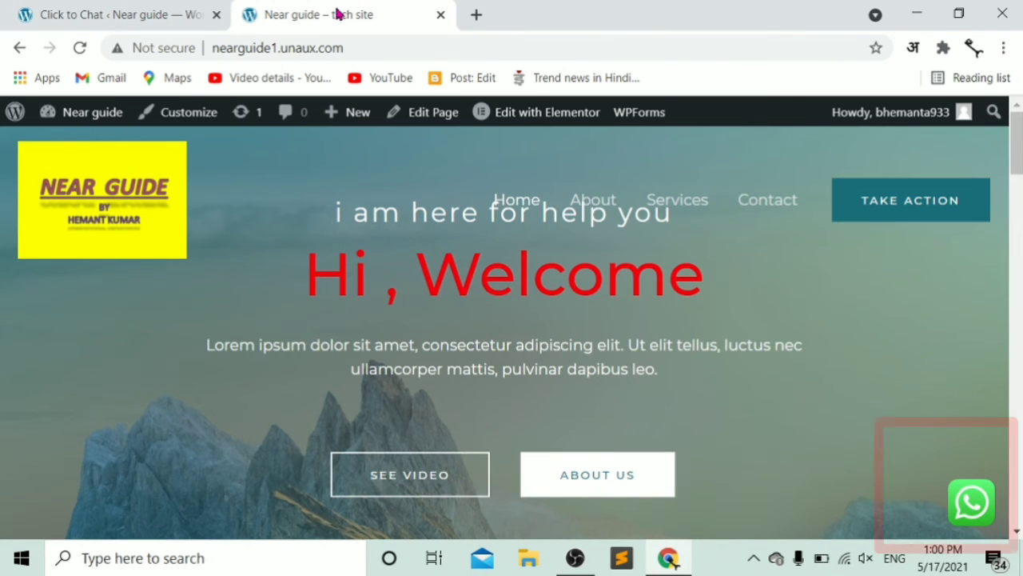
pyautogui.click(85, 49)
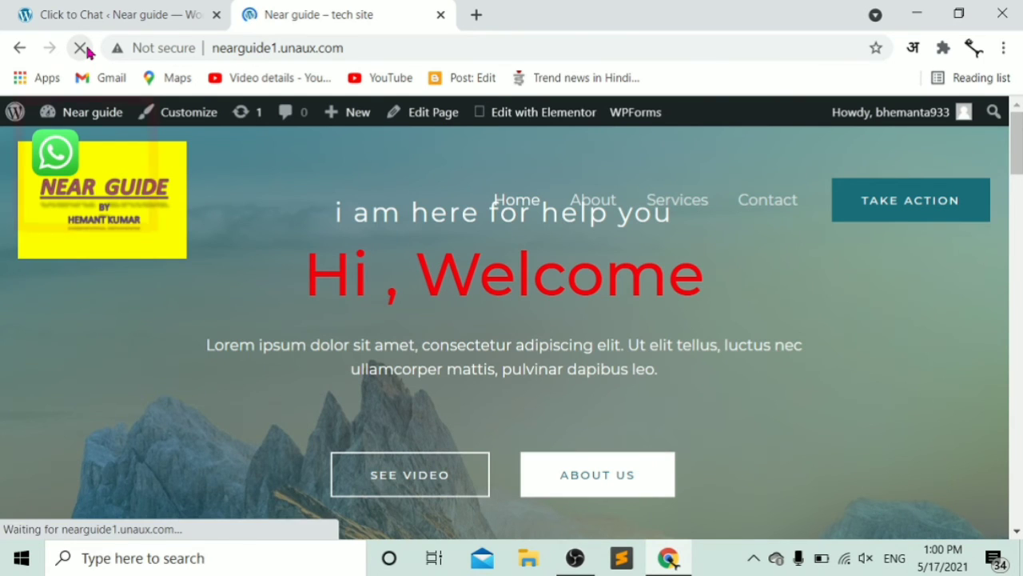
pyautogui.moveTo(58, 160)
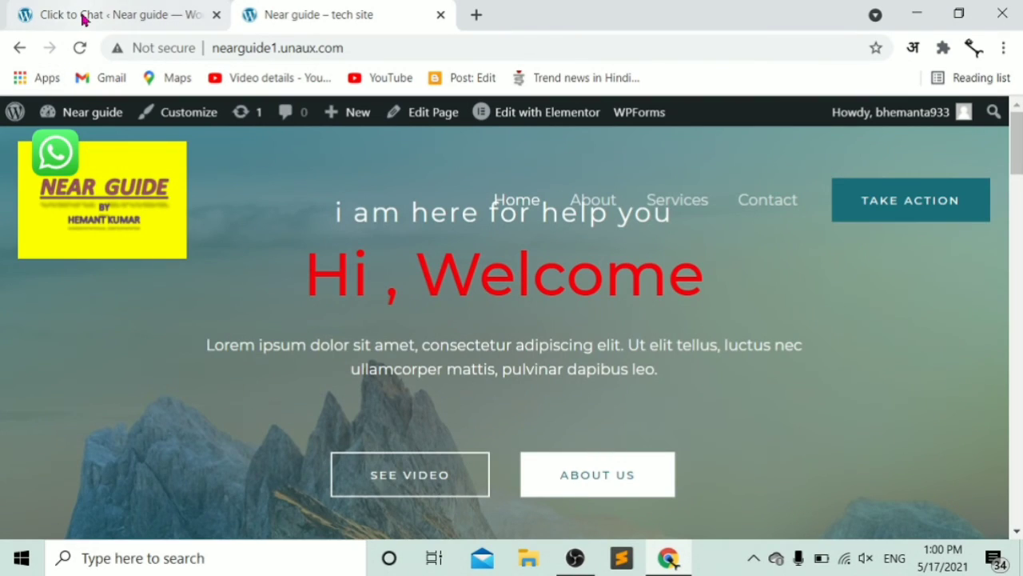
pyautogui.click(84, 16)
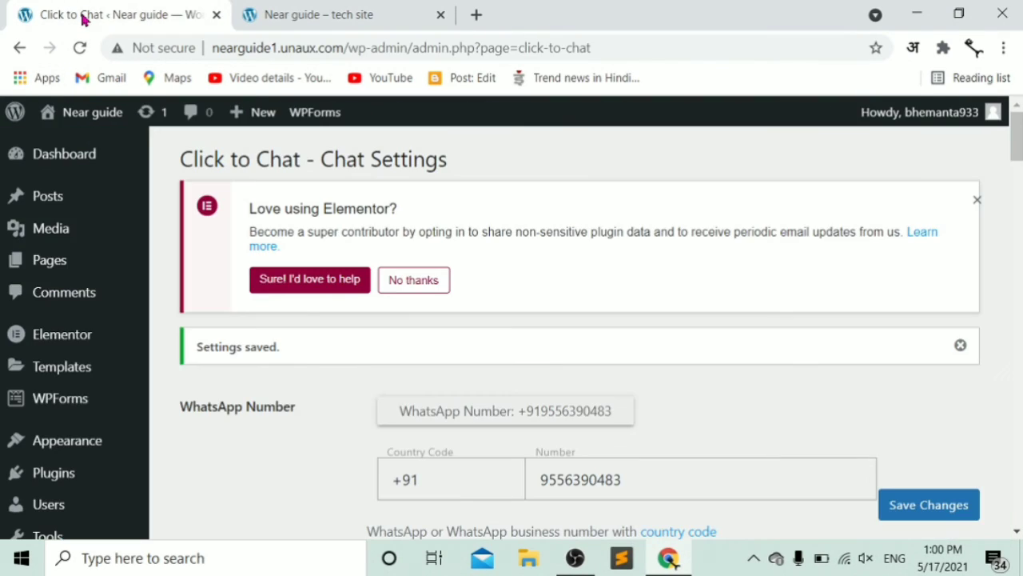
# - Tick Hide on - Home/Front Page under Display Settings, save, and view the site tab
pyautogui.moveTo(1016, 152); pyautogui.dragTo(1015, 285)
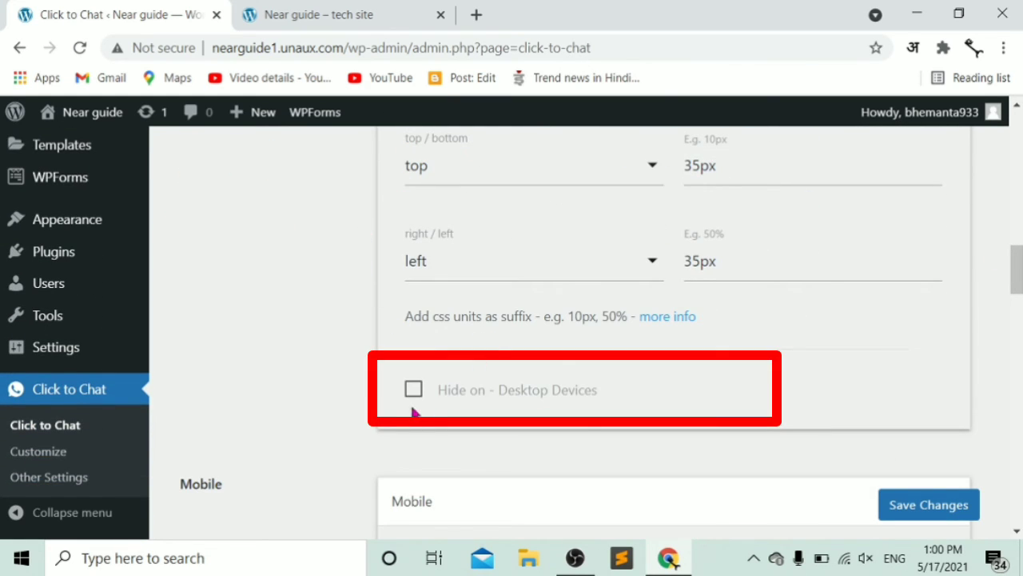
pyautogui.scroll(-1, 624, 335)
pyautogui.scroll(-5, 414, 352)
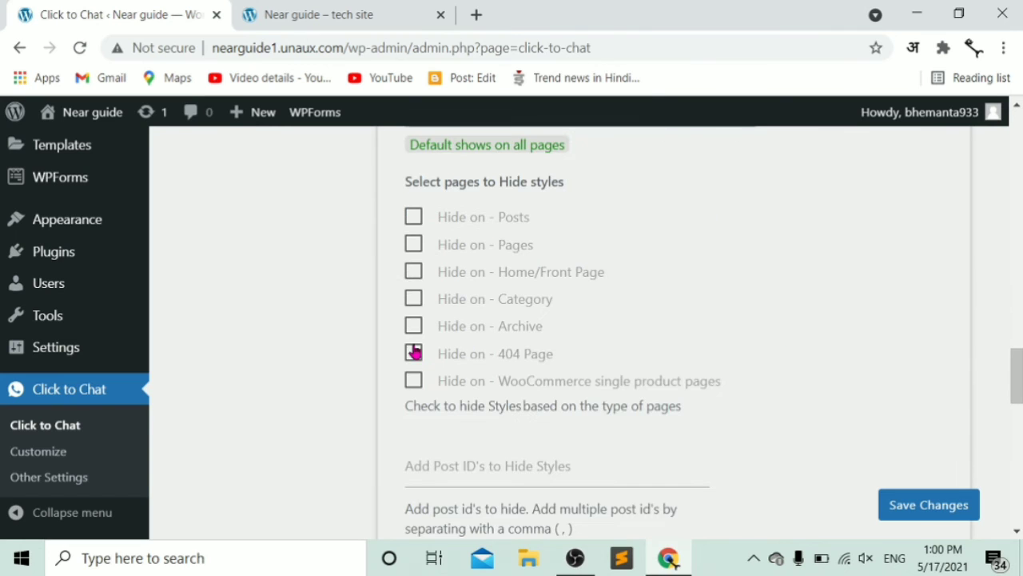
pyautogui.scroll(1, 417, 320)
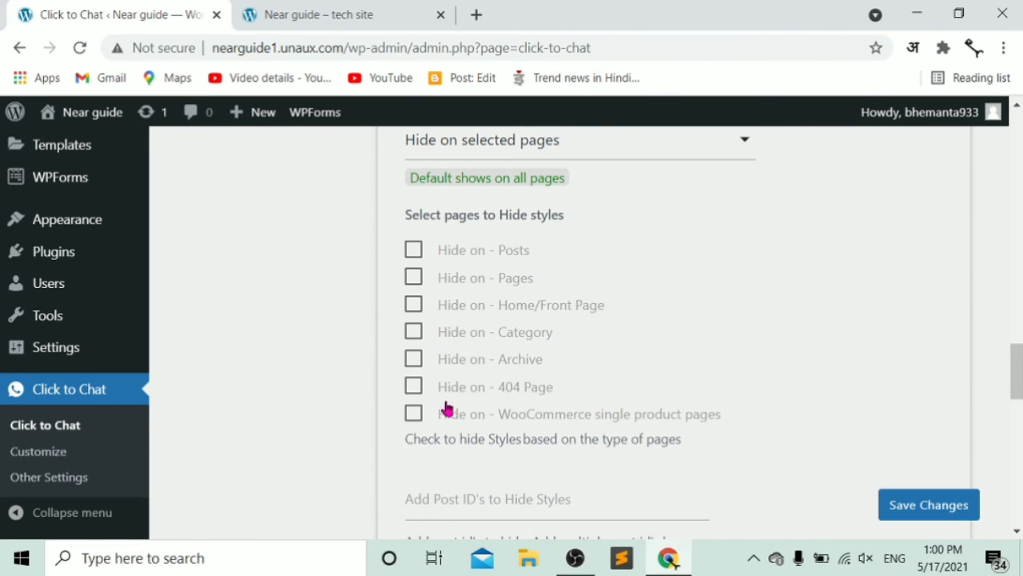
pyautogui.moveTo(1017, 385); pyautogui.dragTo(1019, 346)
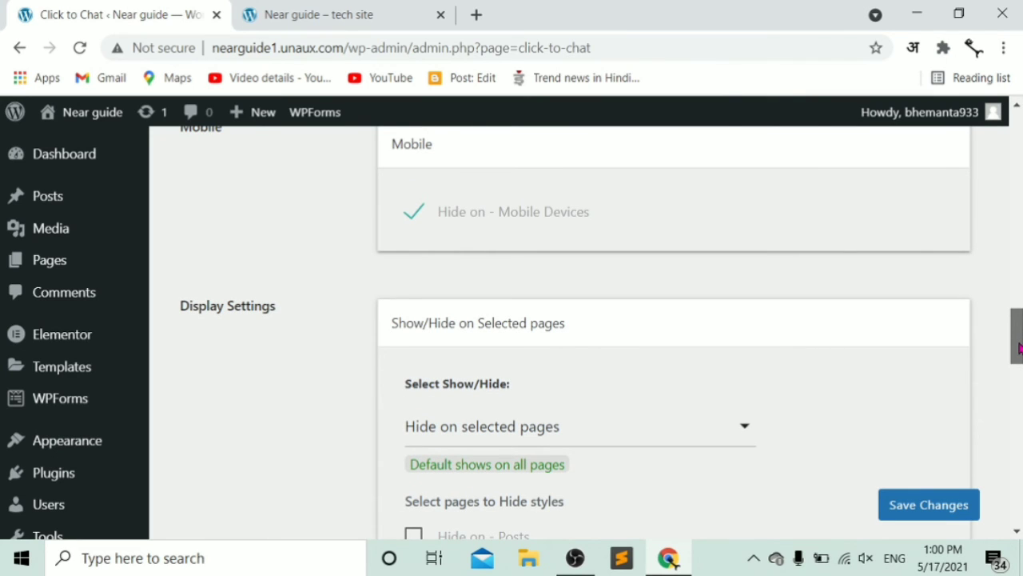
pyautogui.moveTo(1019, 346); pyautogui.dragTo(1020, 360)
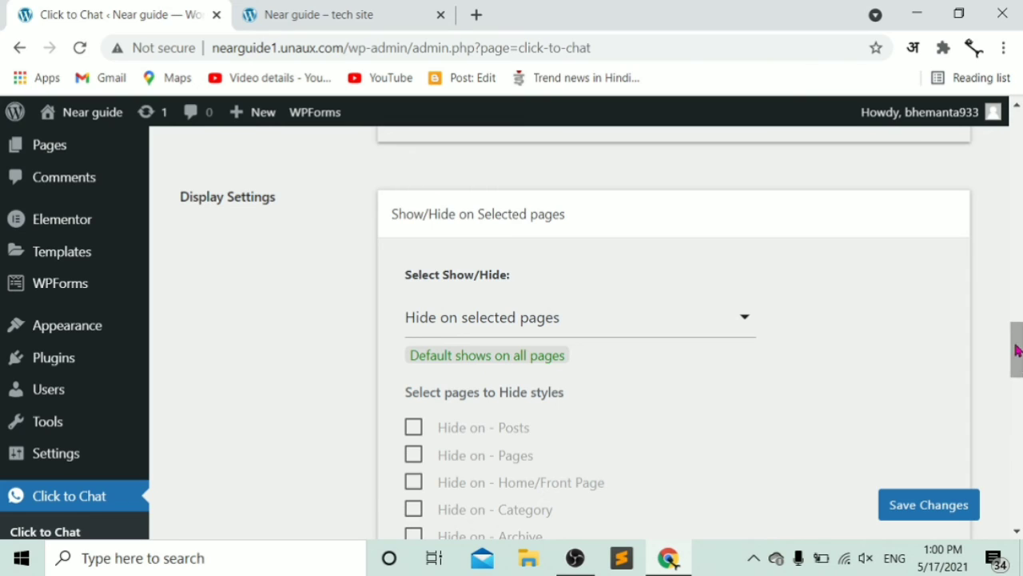
pyautogui.click(416, 488)
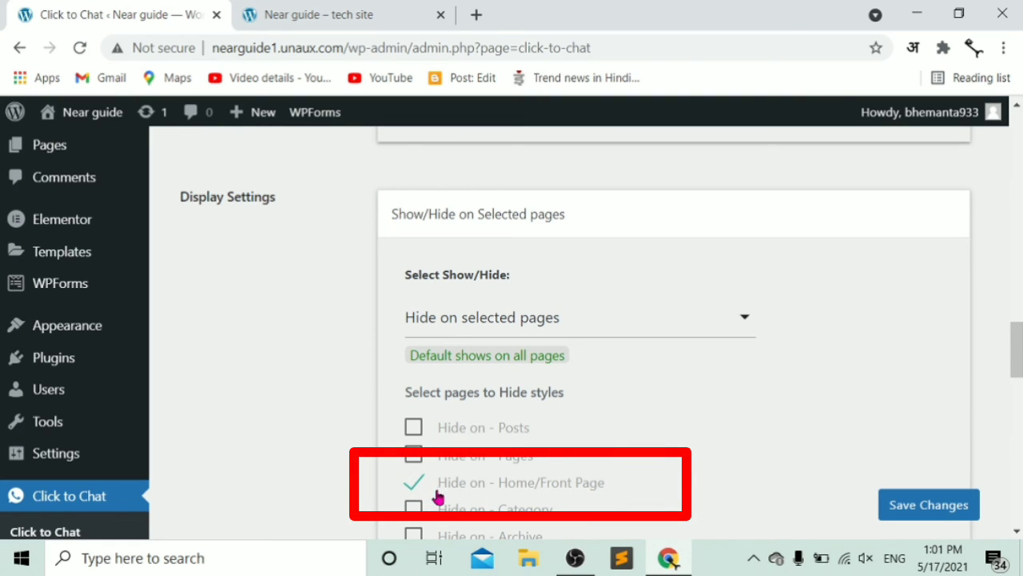
pyautogui.click(929, 511)
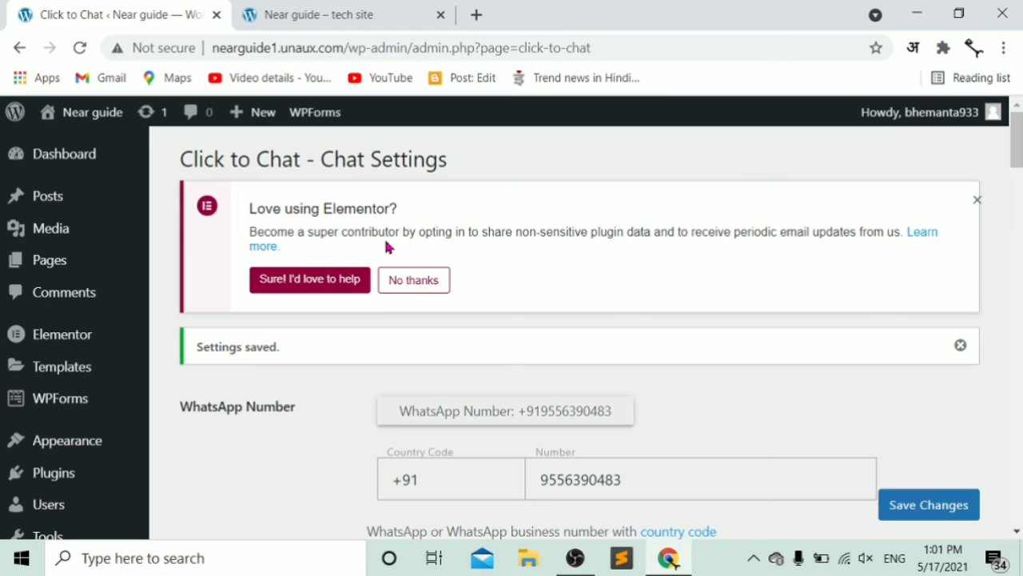
pyautogui.click(352, 12)
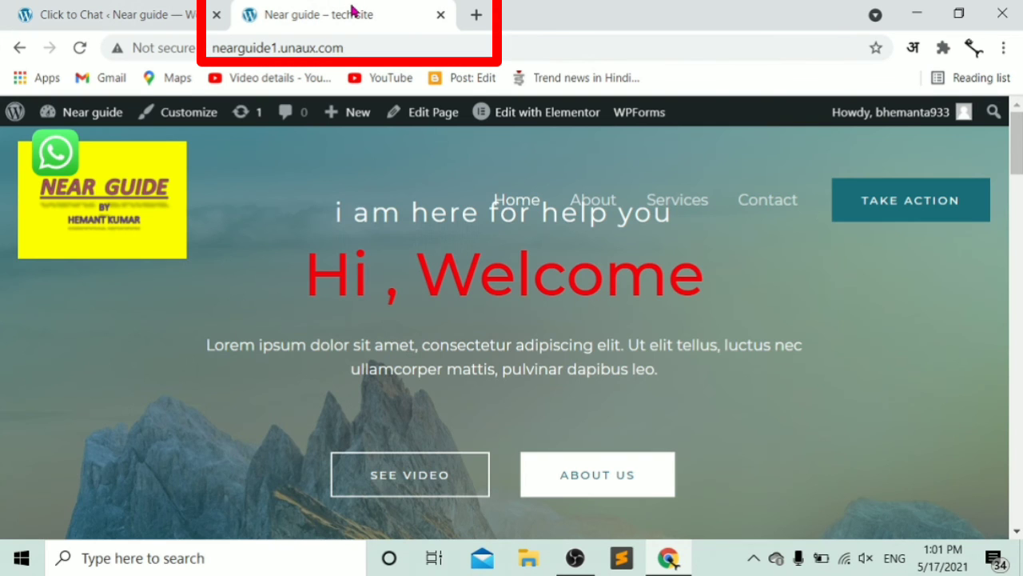
# - Reload the homepage to confirm the WhatsApp button is gone, then return to Click to Chat
pyautogui.click(77, 47)
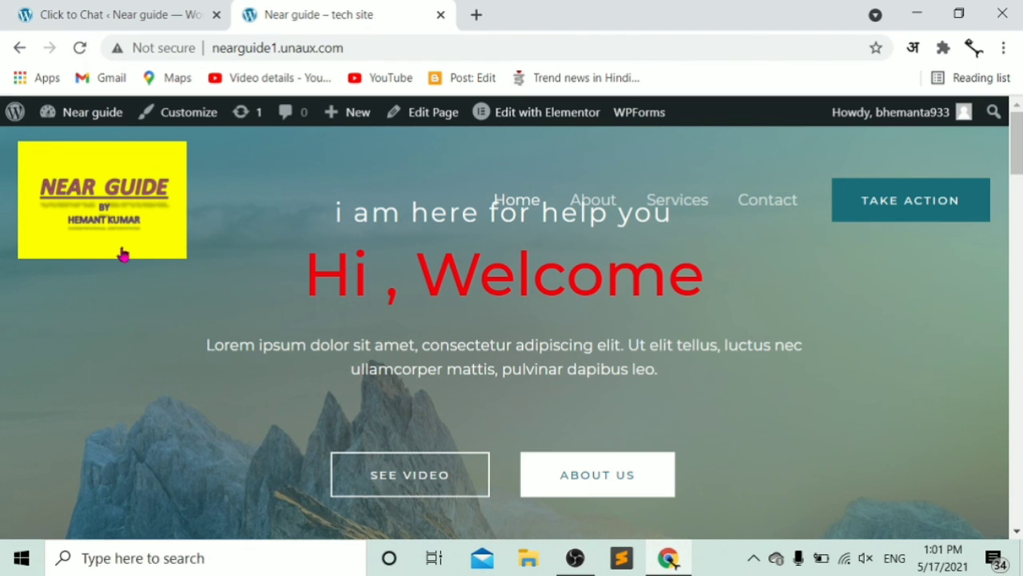
pyautogui.moveTo(1016, 156)
pyautogui.mouseDown()
pyautogui.moveTo(1015, 492)
pyautogui.moveTo(1015, 152)
pyautogui.mouseUp()
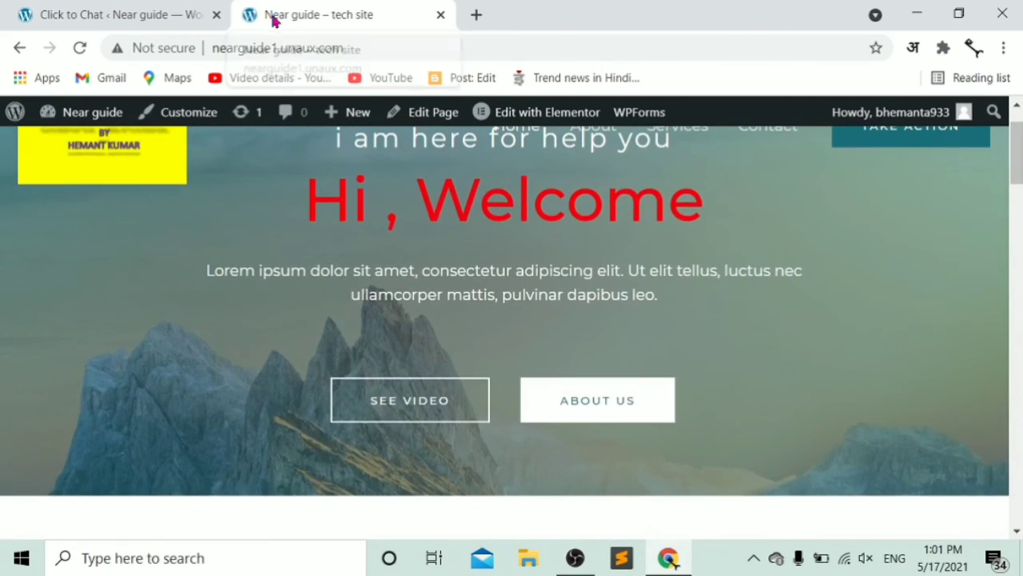
pyautogui.click(168, 14)
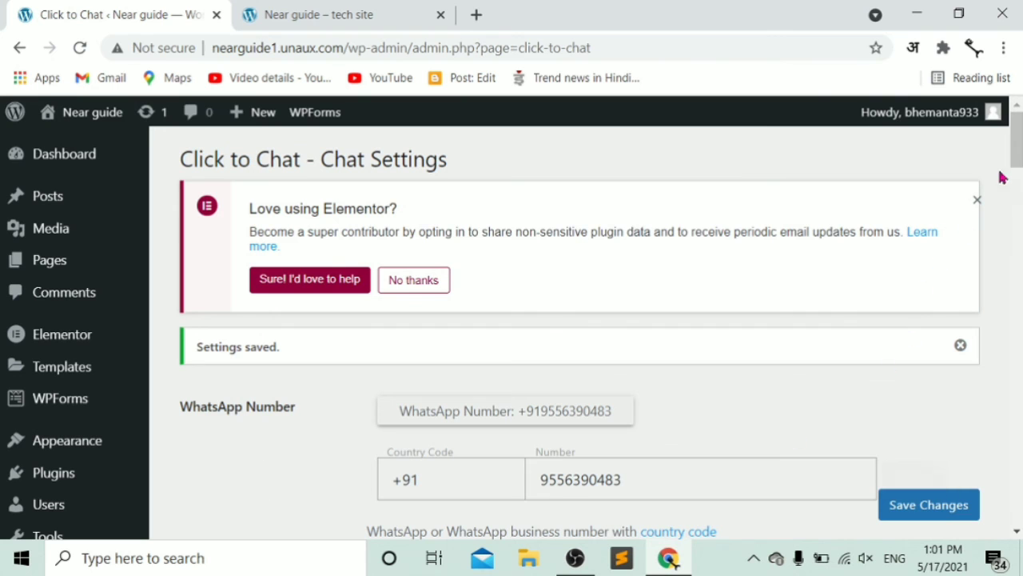
# - Untick Hide on - Mobile Devices and Hide on - Home/Front Page, save, and view the site
pyautogui.moveTo(1015, 152); pyautogui.dragTo(1007, 216)
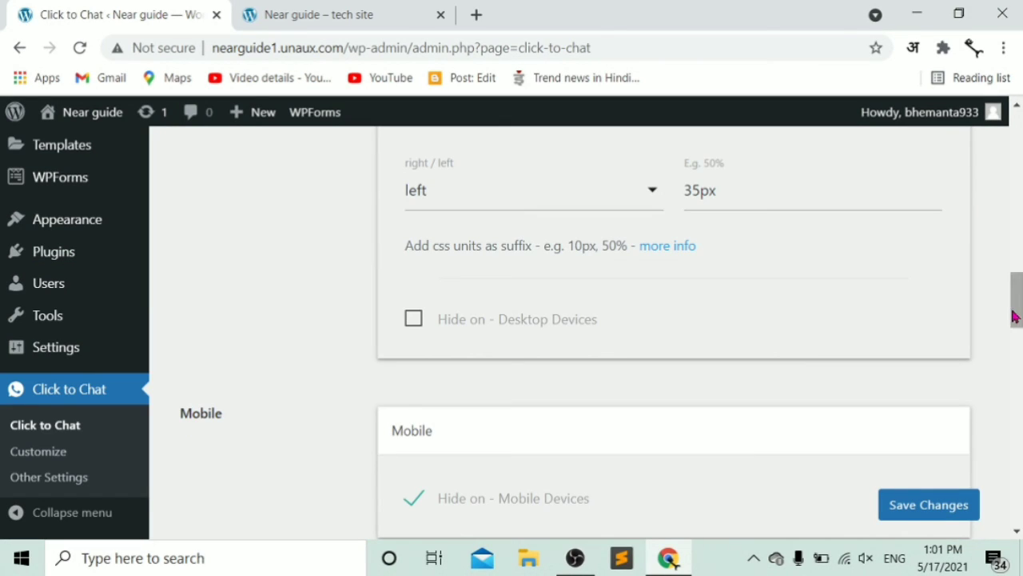
pyautogui.click(414, 319)
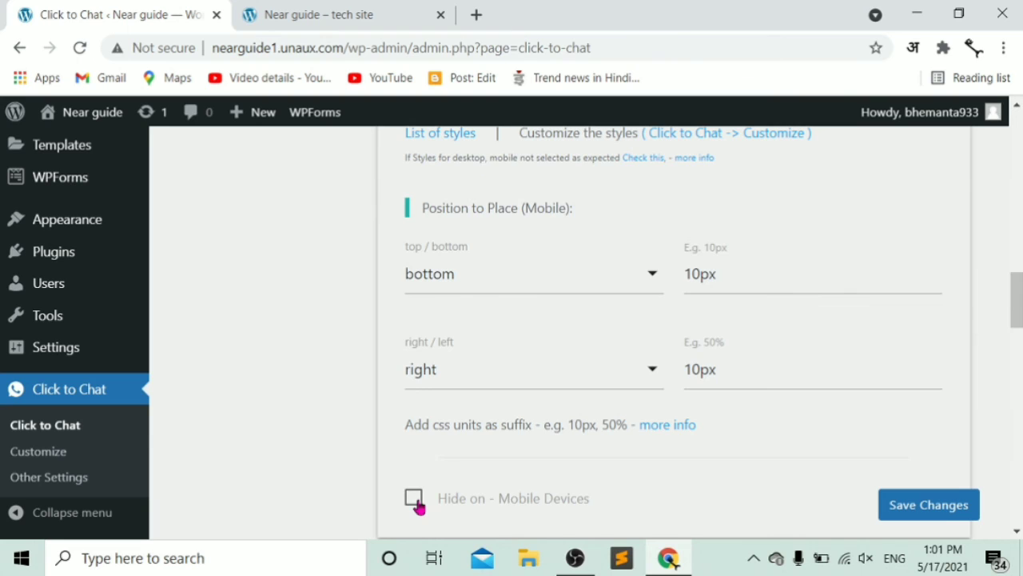
pyautogui.scroll(-5, 416, 504)
pyautogui.click(414, 426)
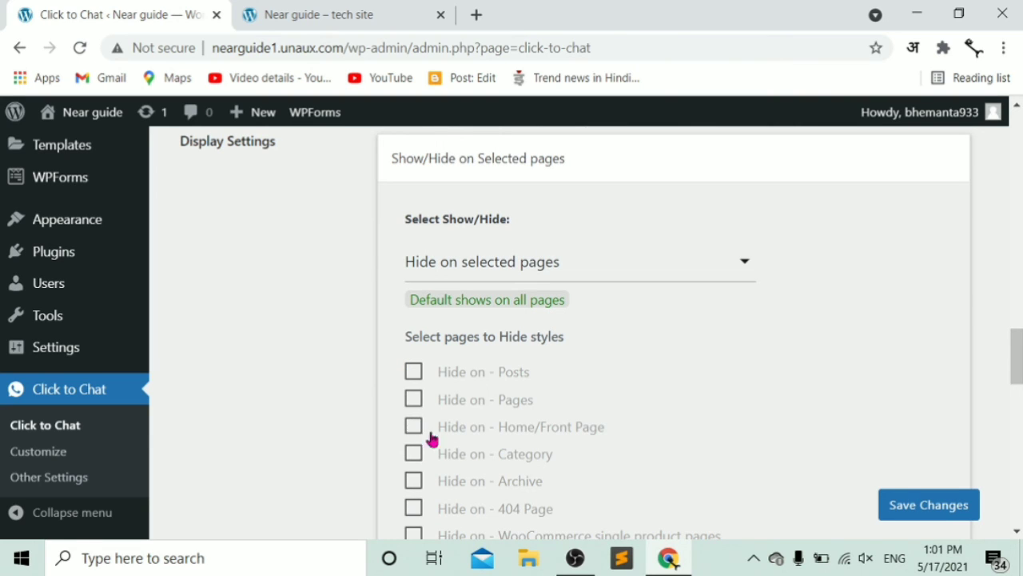
pyautogui.click(918, 505)
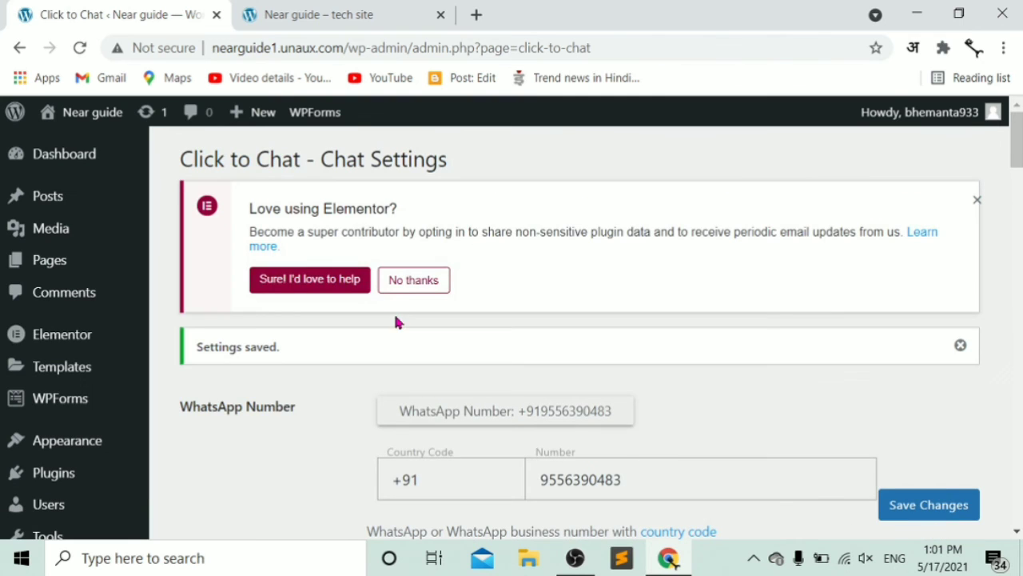
pyautogui.click(343, 10)
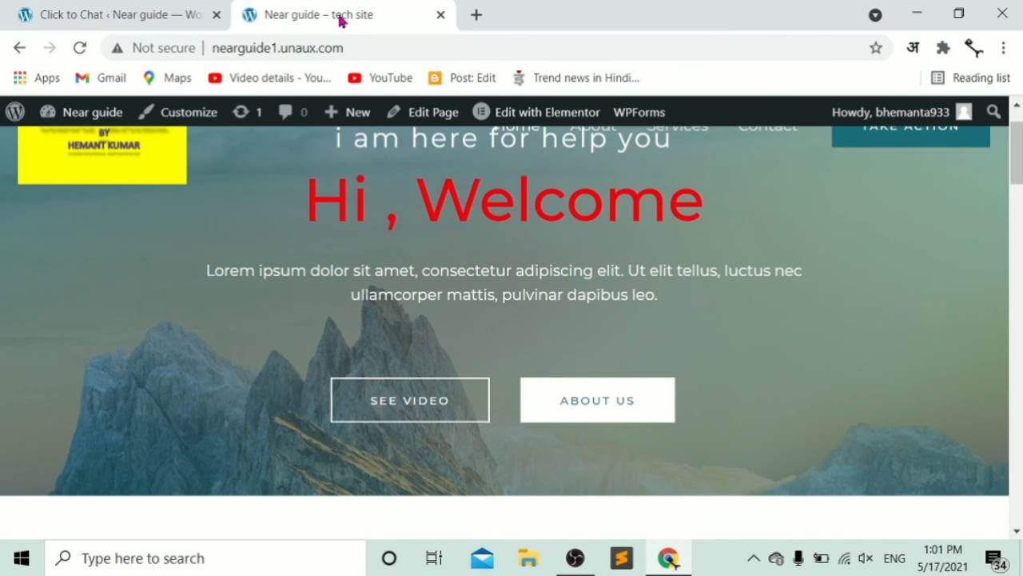
# - Reload the homepage to show the top-left WhatsApp button with its 'hi ,how can i help you' label
pyautogui.click(79, 49)
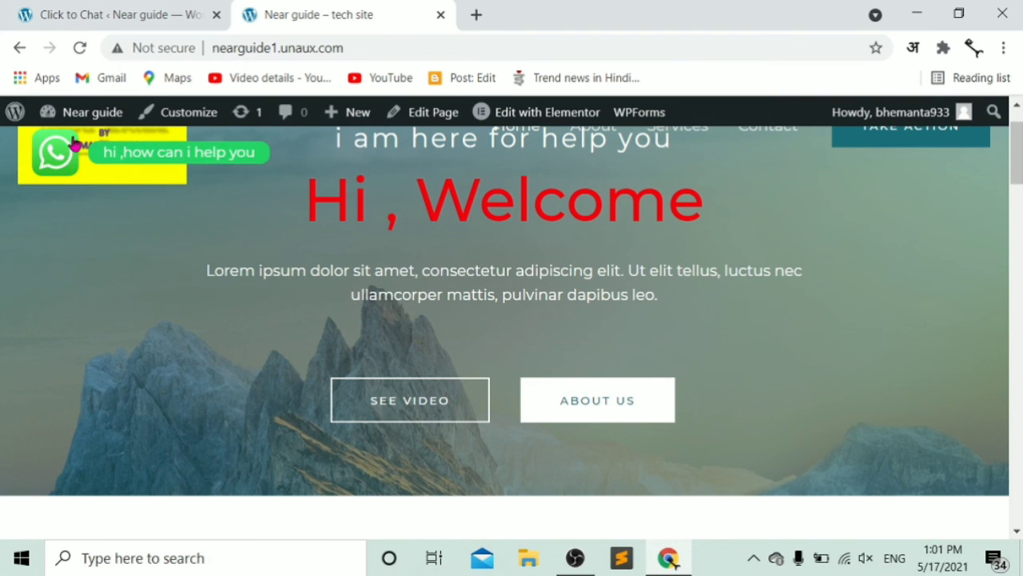
pyautogui.moveTo(91, 145)
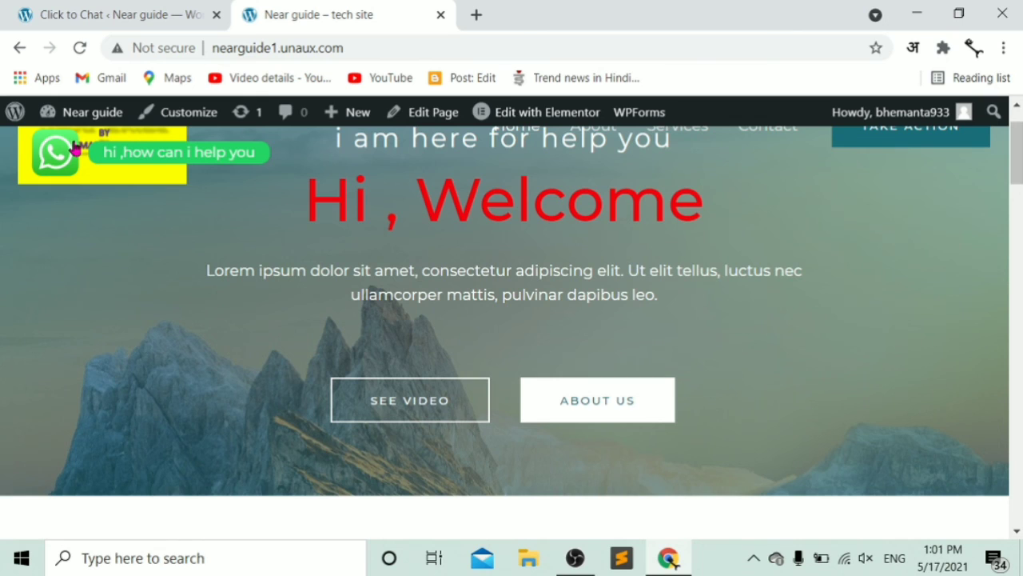